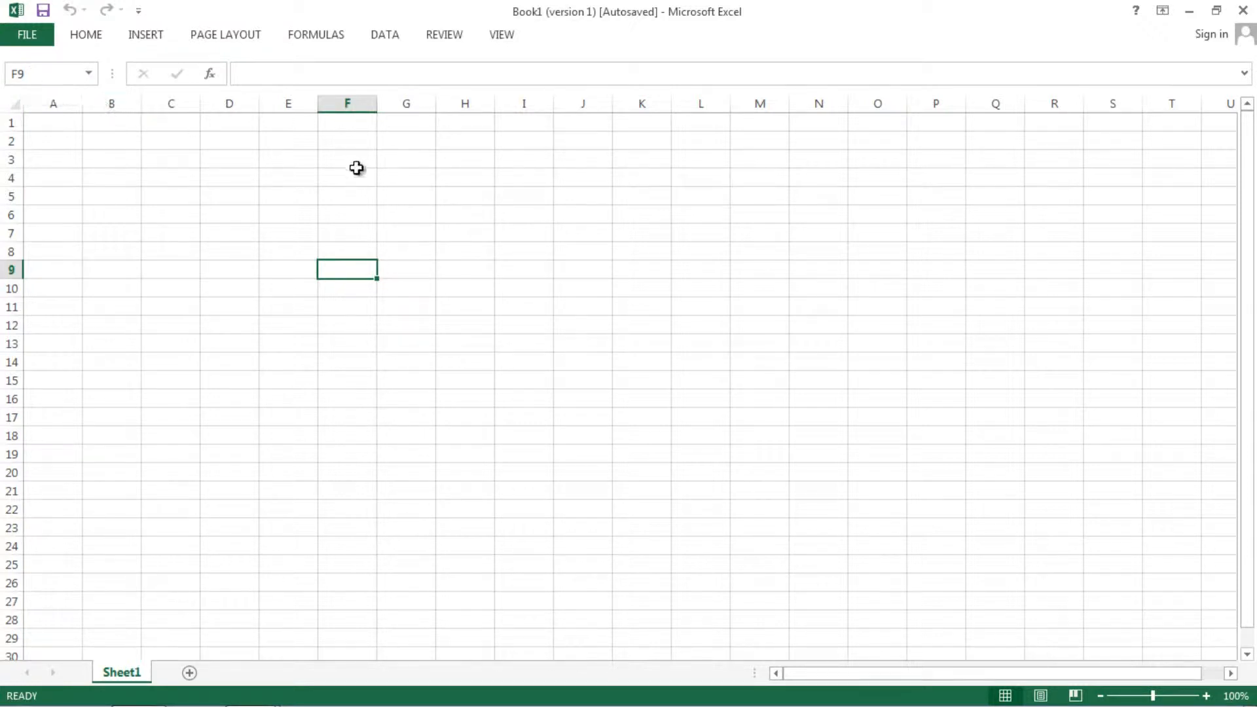
left_click(403, 230)
left_click(253, 247)
left_click(262, 358)
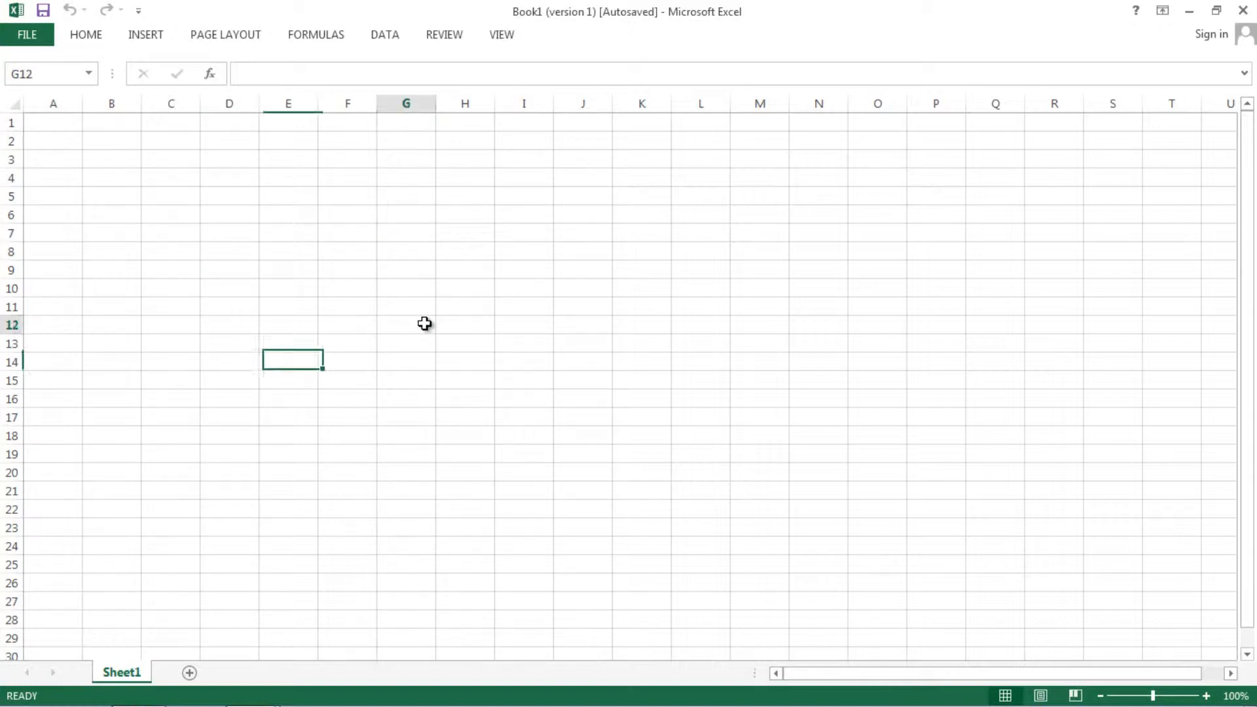
left_click(423, 323)
left_click(216, 288)
left_click(104, 251)
left_click(190, 216)
left_click(397, 226)
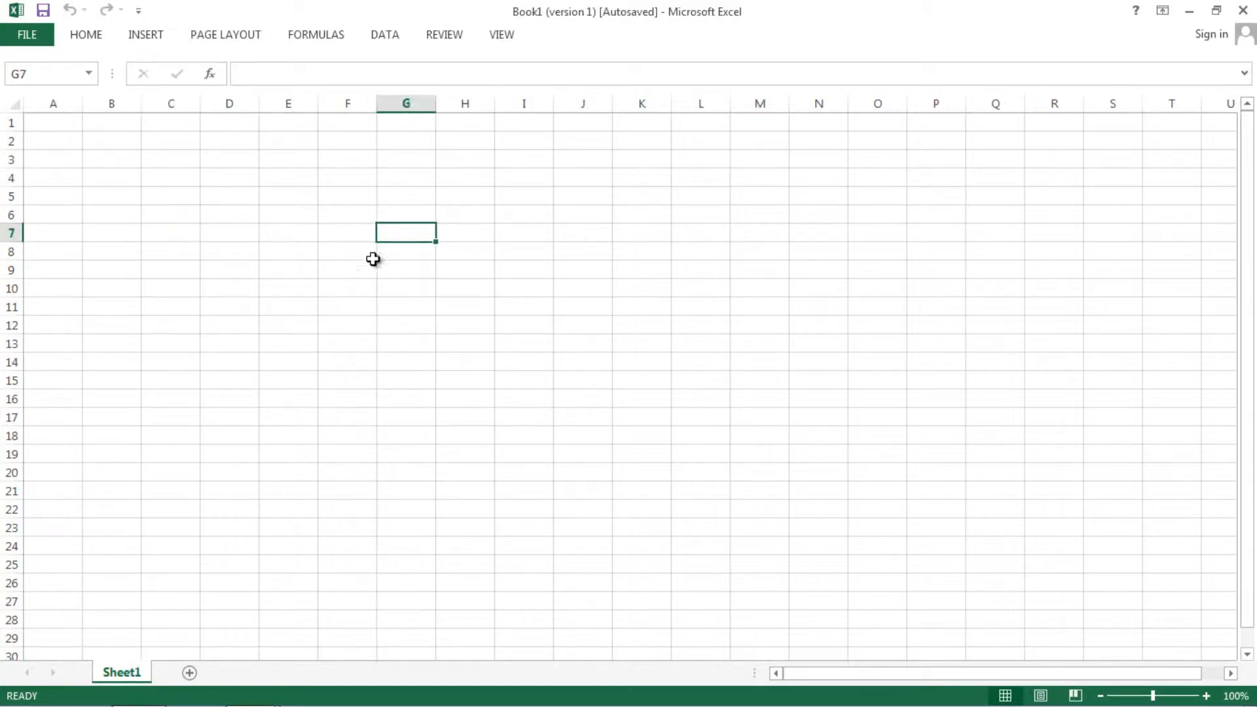
left_click(313, 308)
left_click(147, 257)
left_click(230, 227)
left_click(371, 251)
left_click(429, 235)
left_click(262, 221)
left_click(149, 257)
left_click(275, 246)
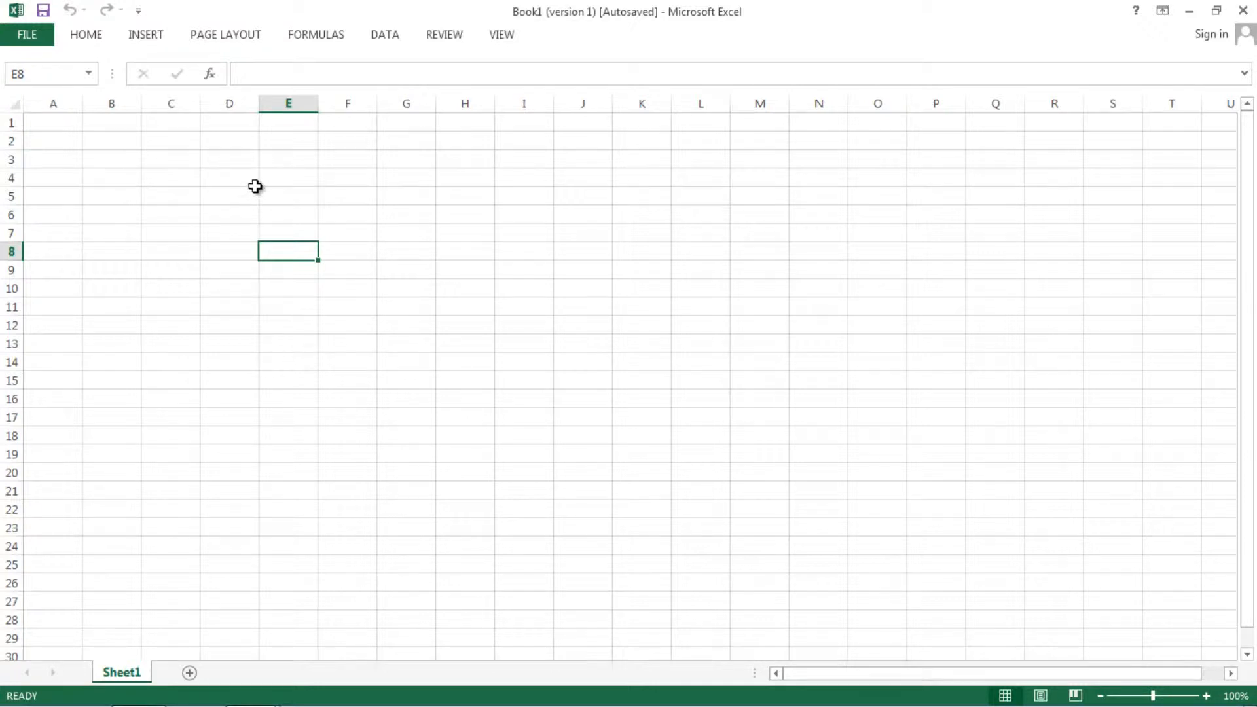
Open the workbook "creating range names" from the chapt 3 exercise folder and enable editing.
left_click(40, 40)
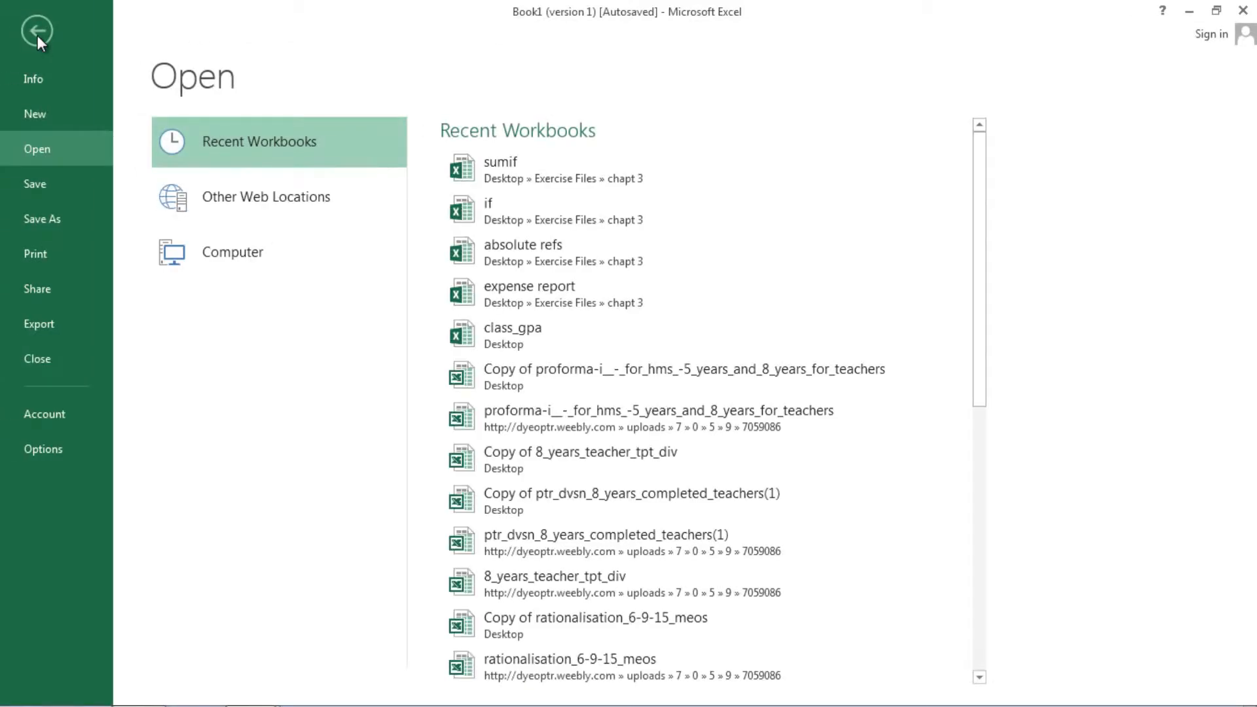
left_click(261, 249)
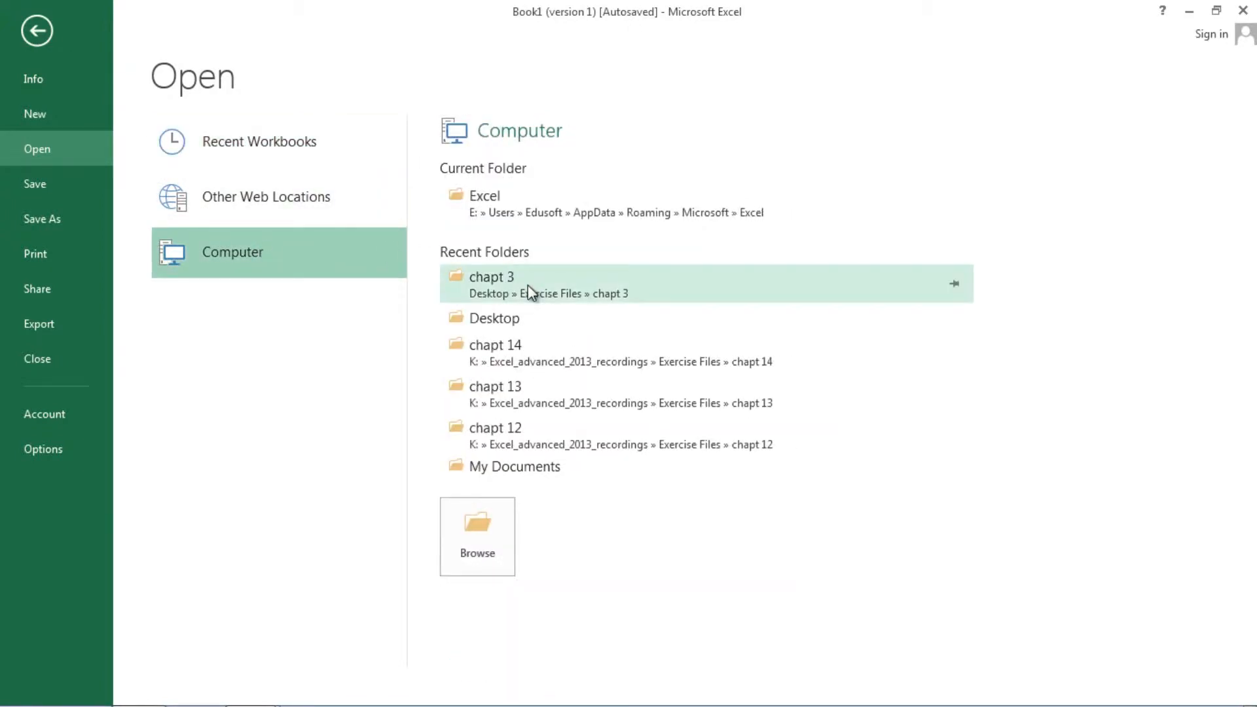
left_click(532, 276)
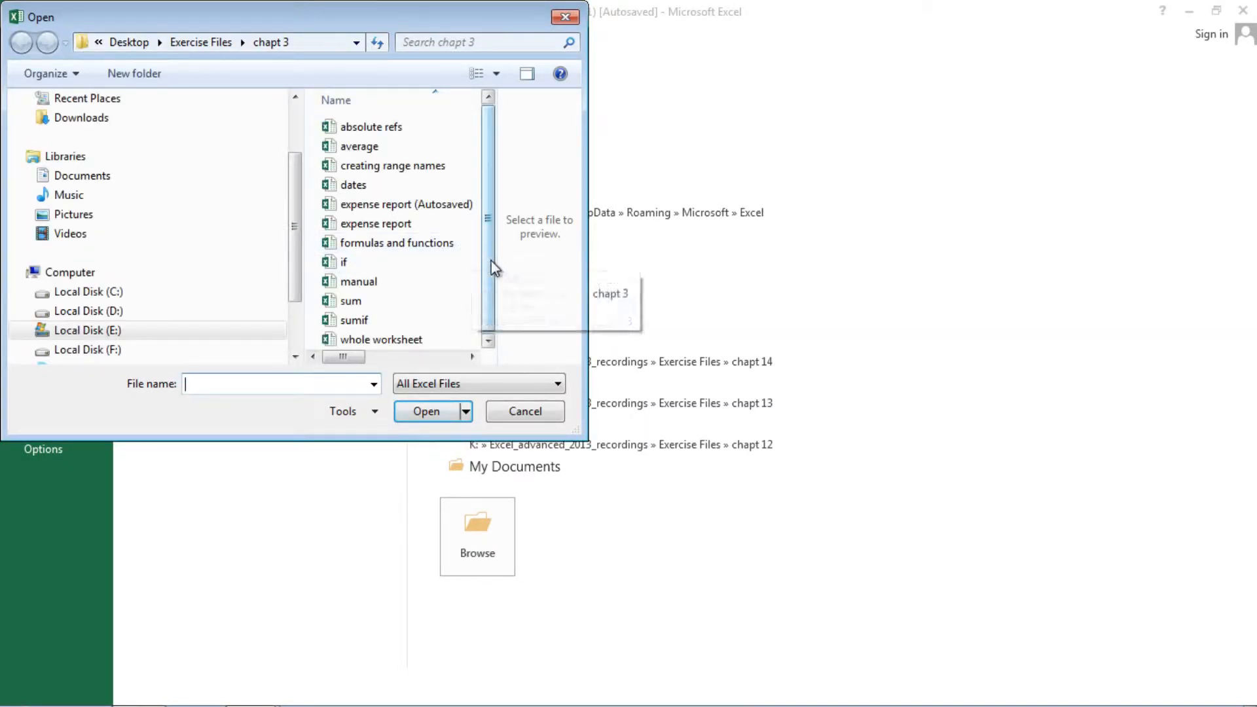
left_click(411, 169)
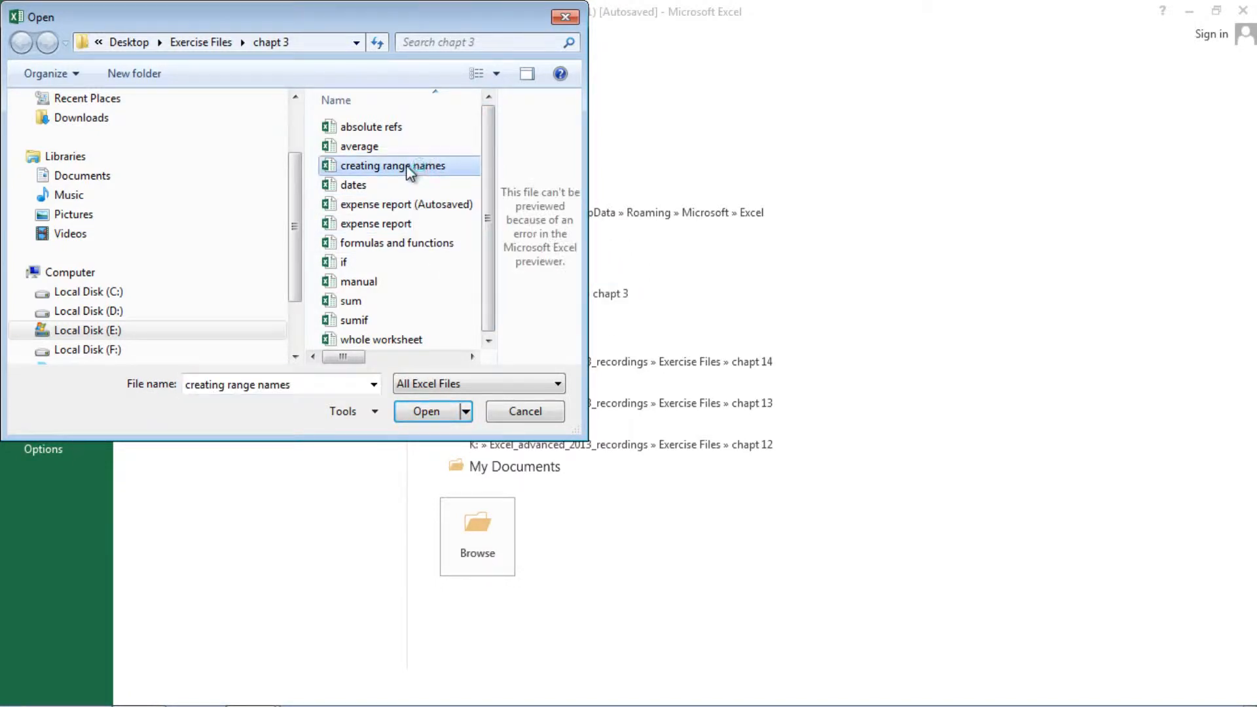
double_click(411, 169)
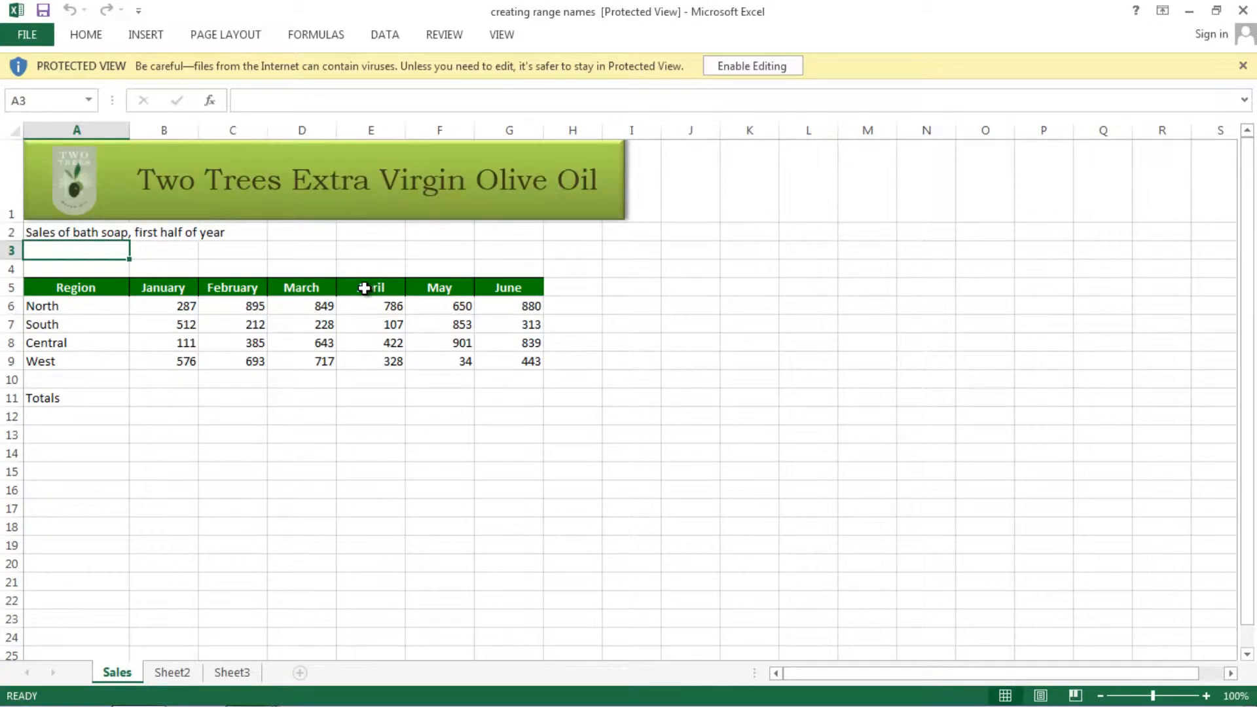
left_click(758, 69)
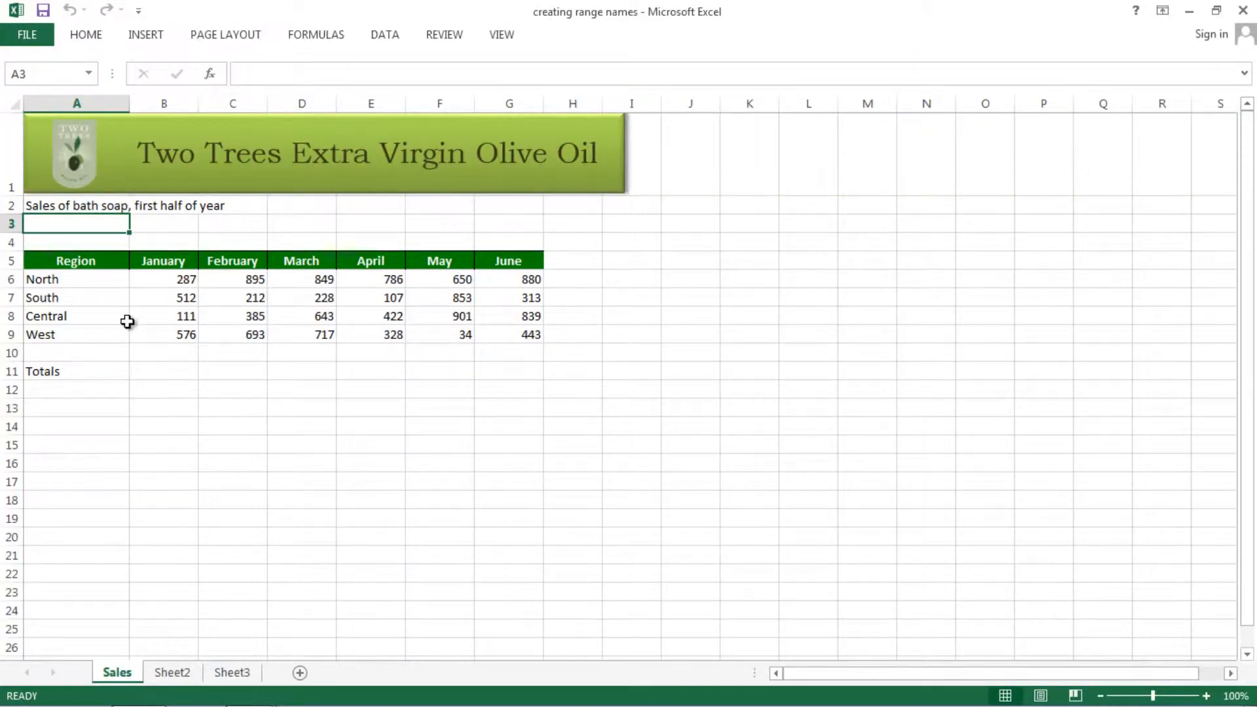
left_click(161, 376)
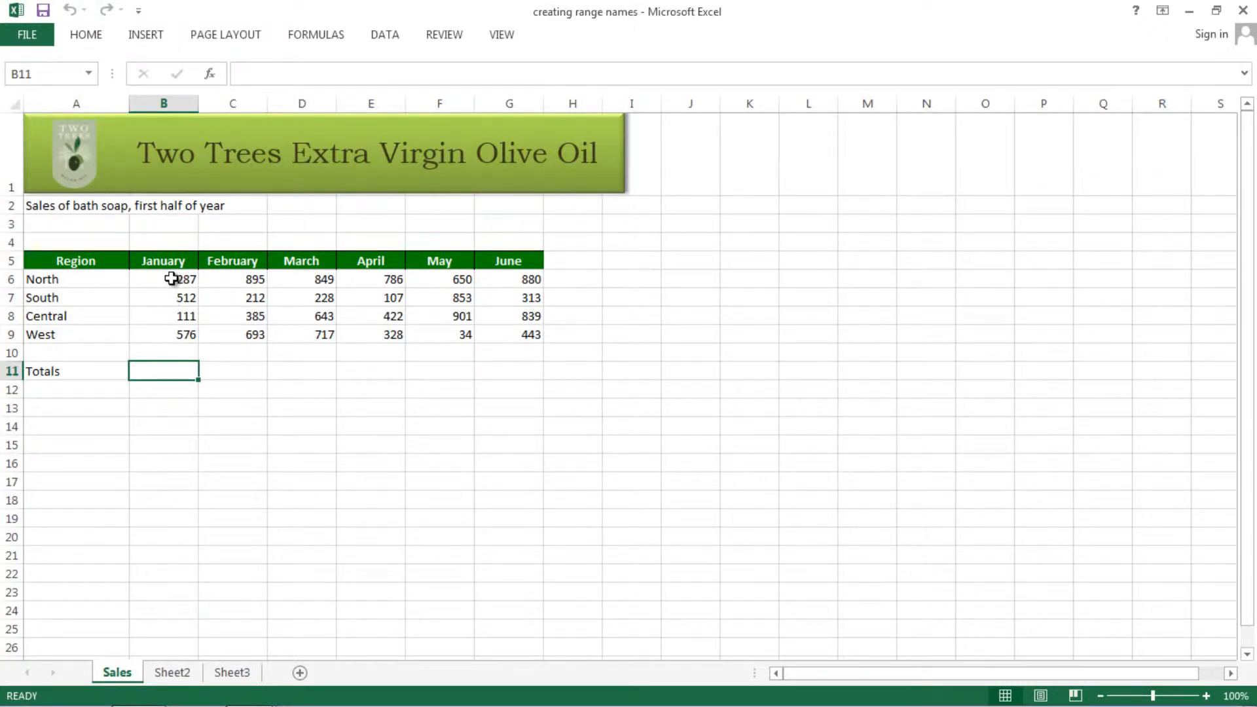
left_click_drag(172, 279, 172, 329)
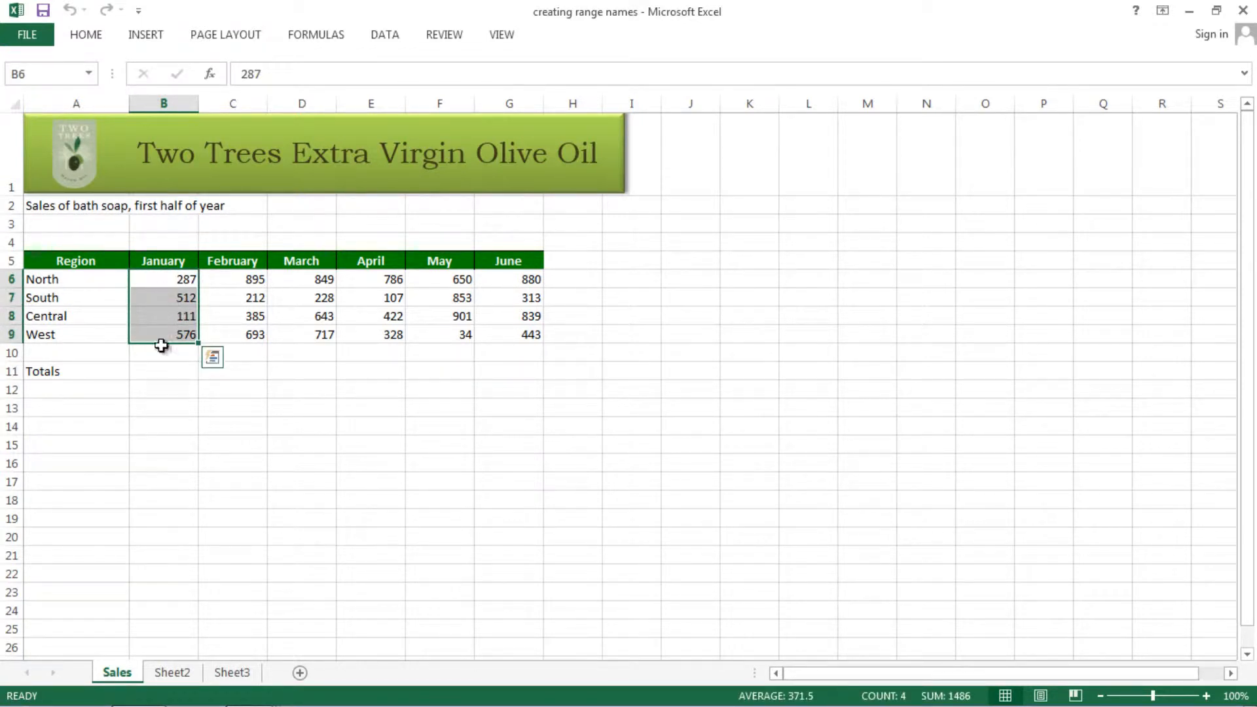
left_click_drag(233, 280, 241, 332)
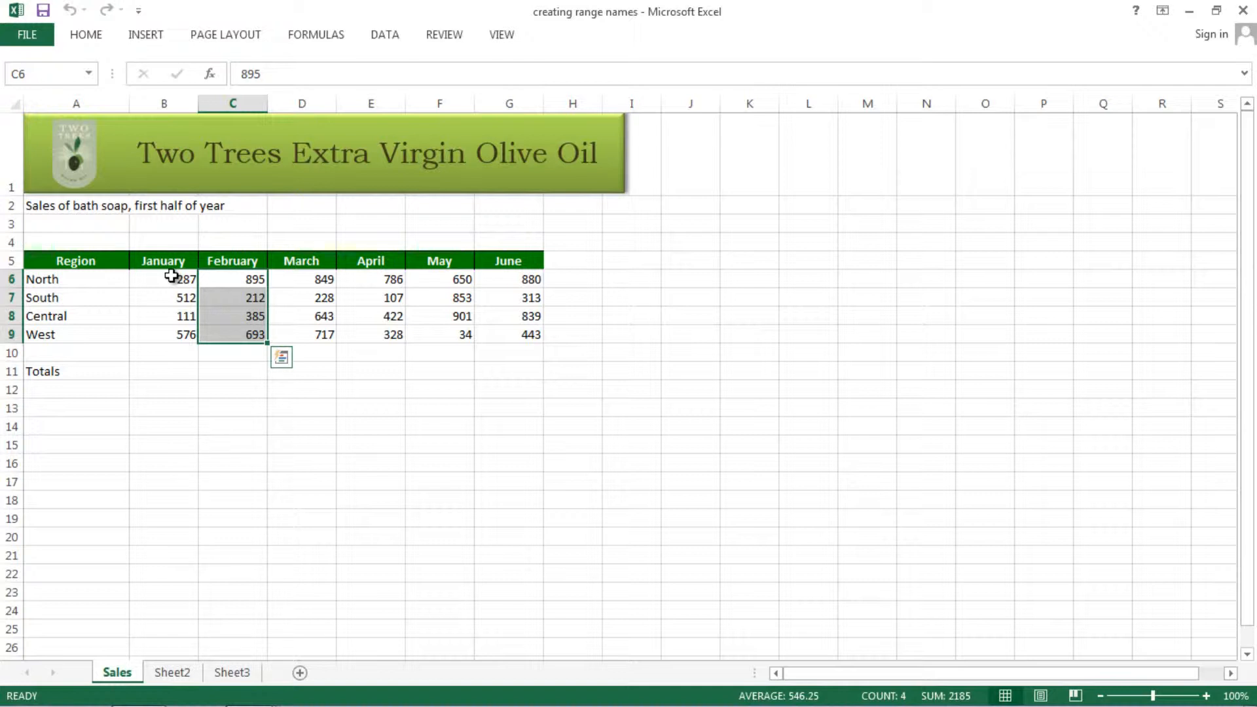
Name the January sales figures in B6:B9 as the range "january".
left_click_drag(172, 275, 177, 330)
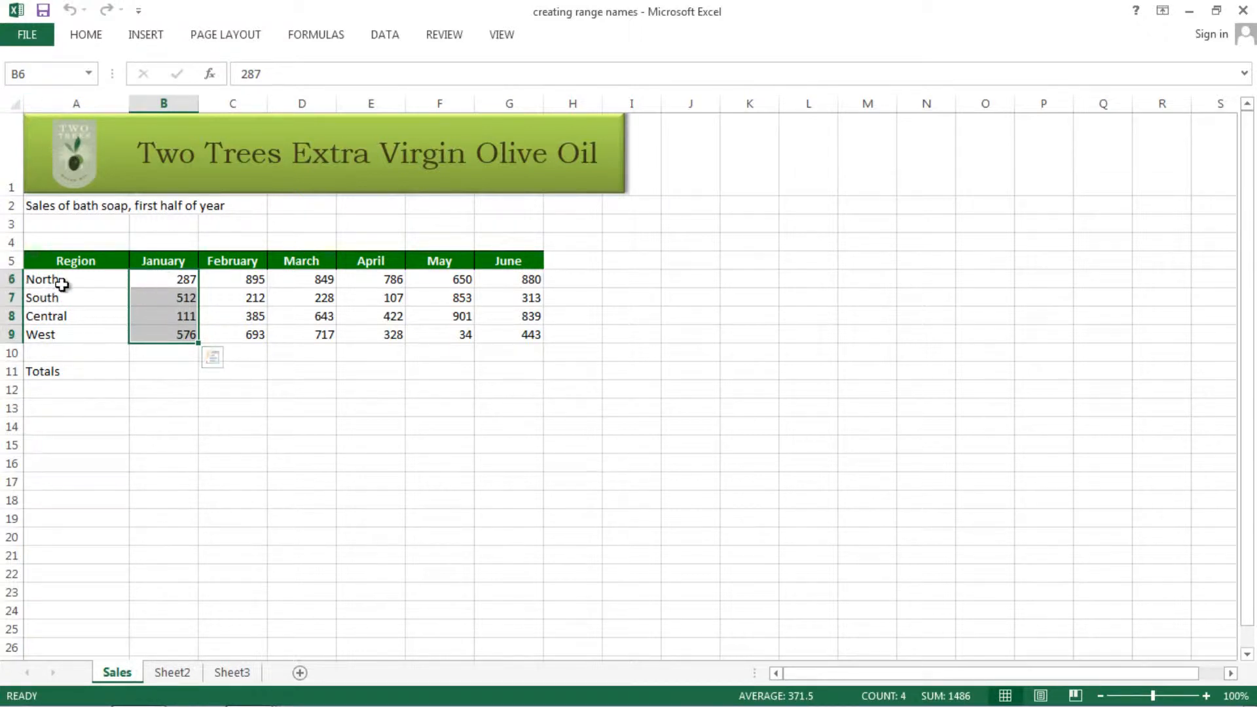
left_click(45, 70)
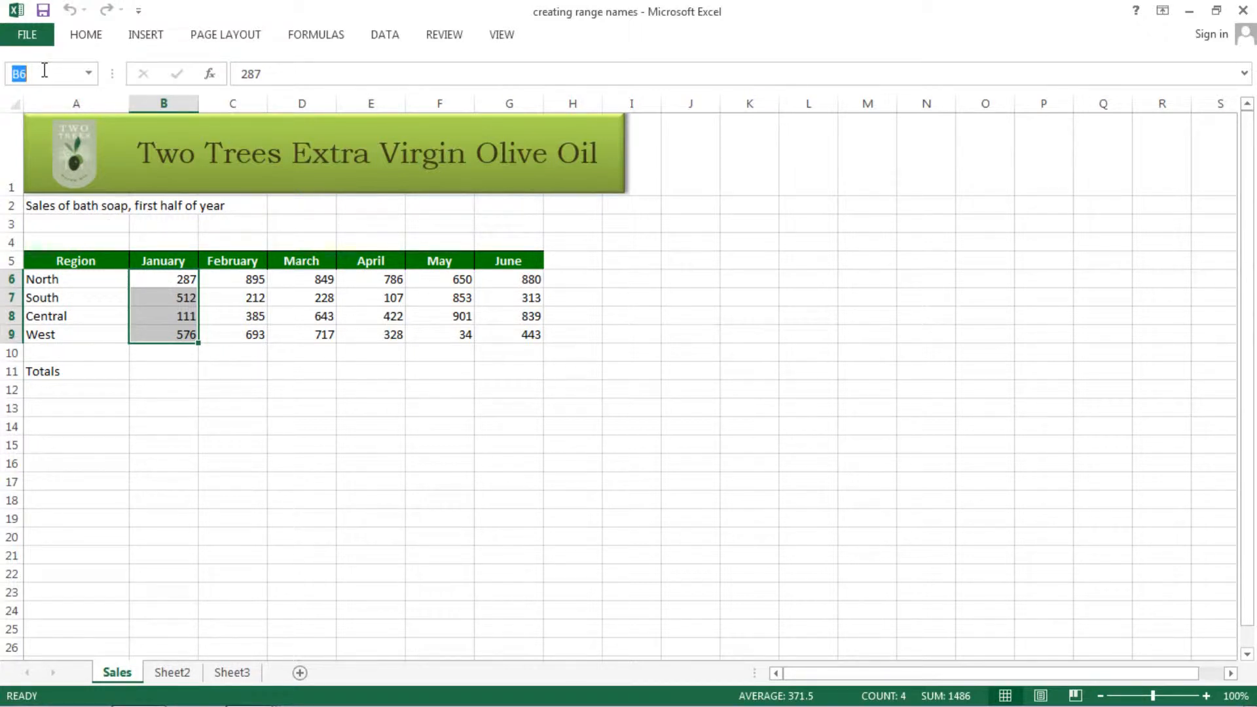
type("january")
key("Return")
Go to the january range by its defined name to check which cells it covers.
left_click(175, 388)
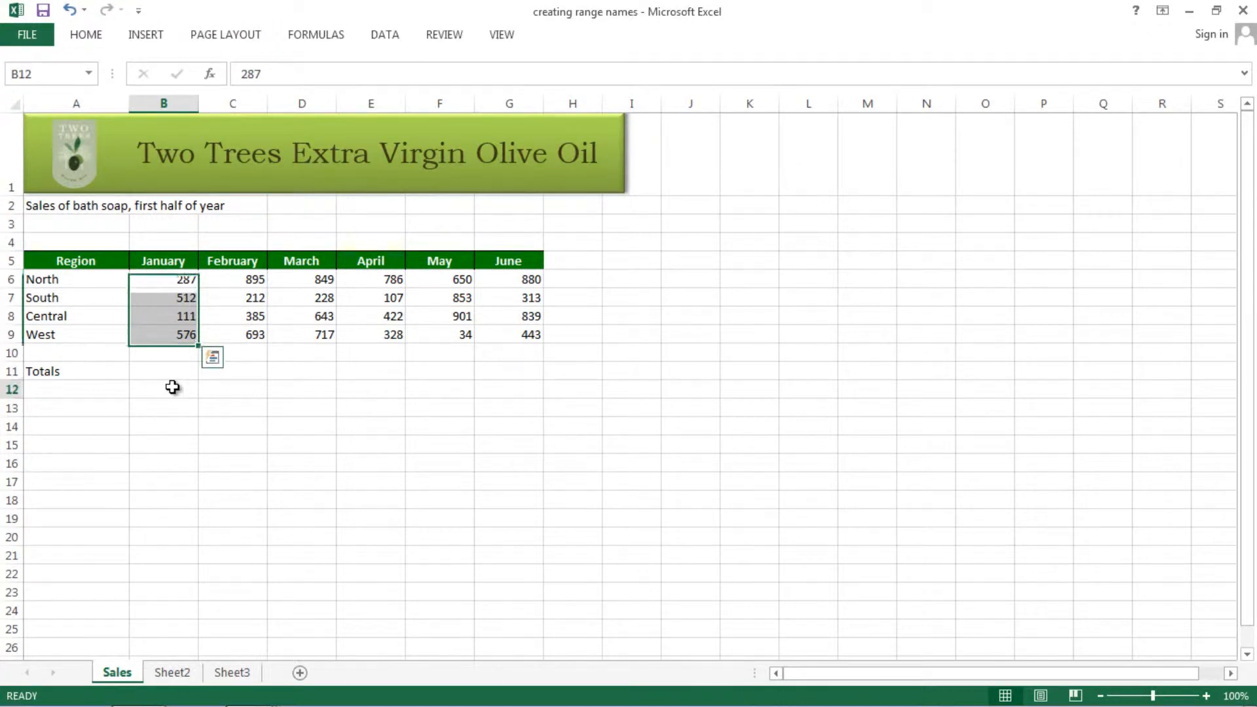
left_click(206, 437)
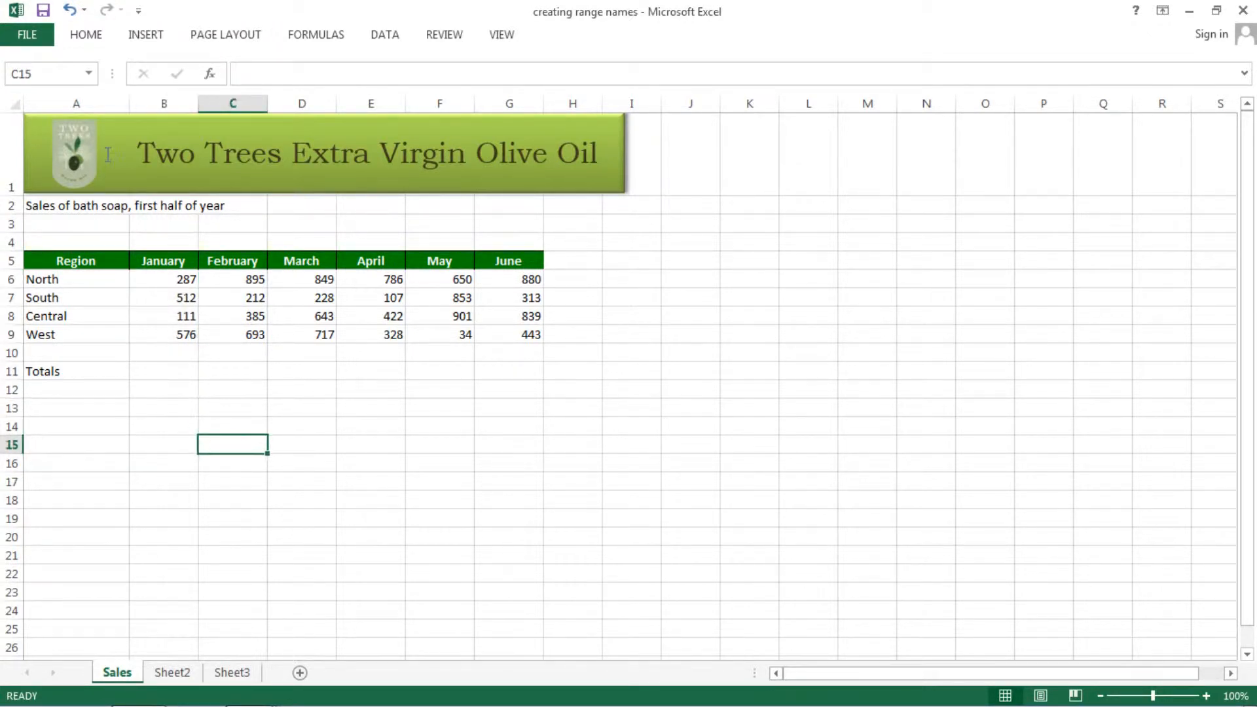
left_click(88, 74)
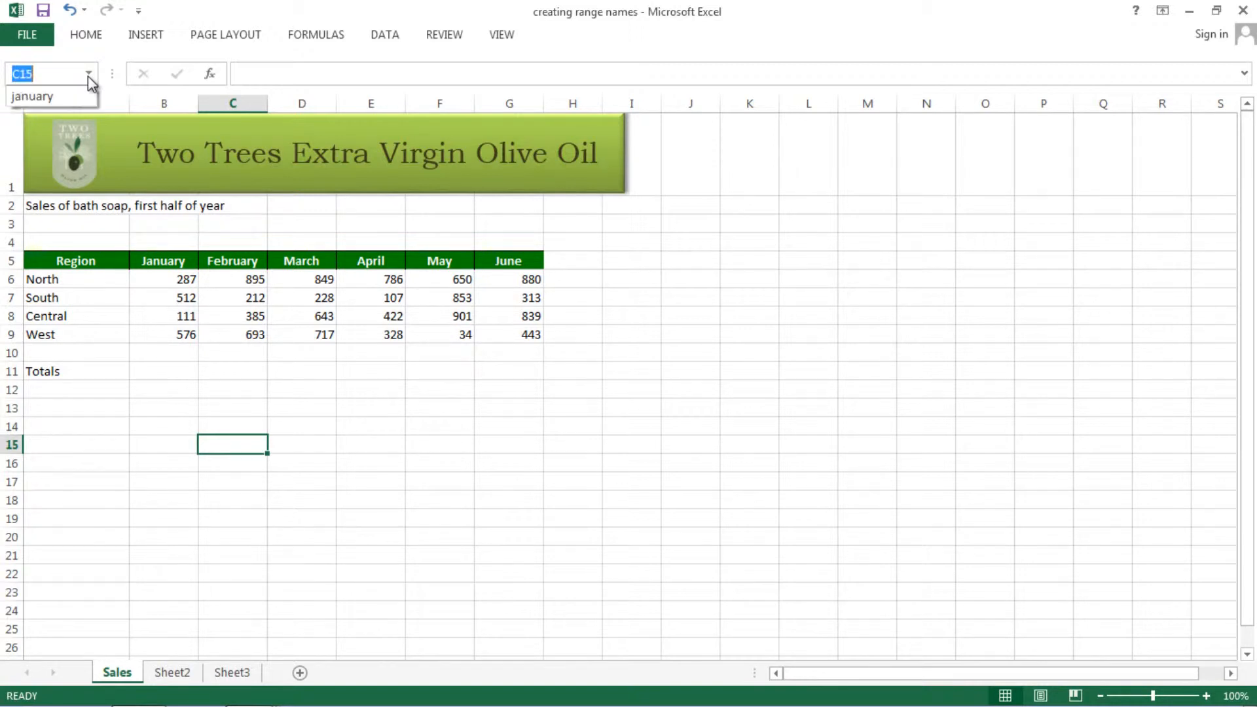
left_click(45, 96)
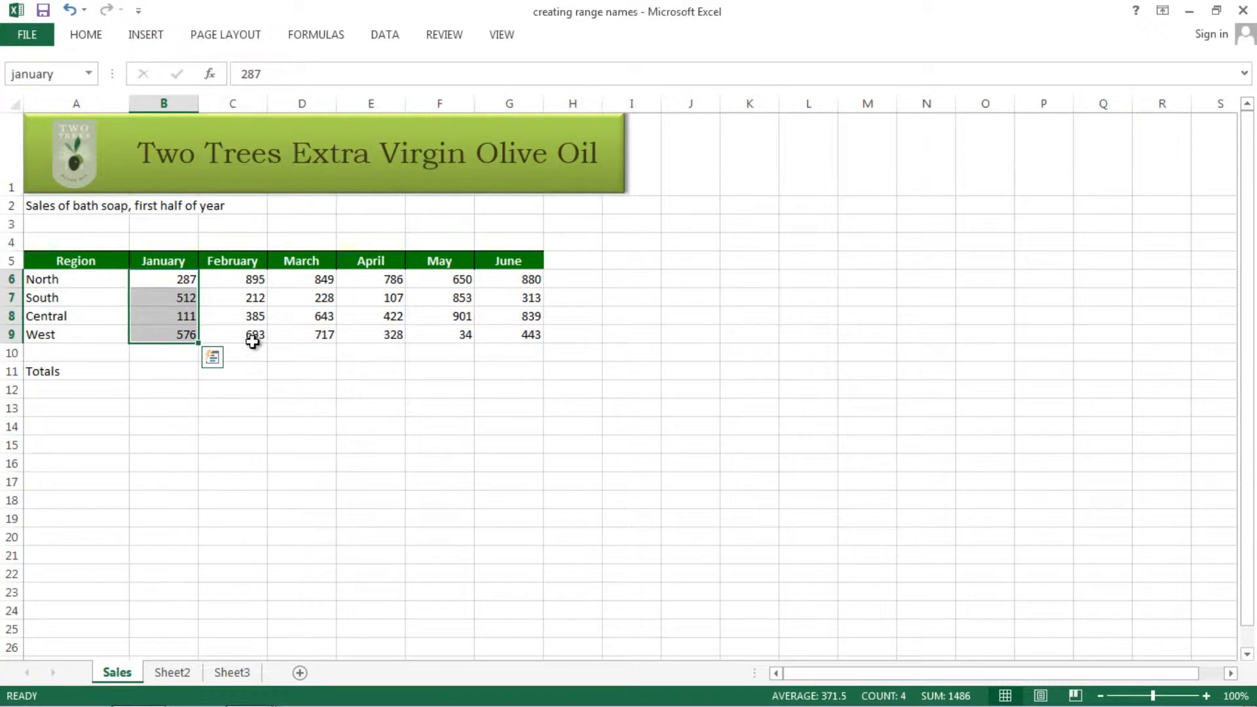
left_click(277, 419)
Name the February sales figures in C6:C9 as the range "february".
left_click_drag(238, 277, 244, 335)
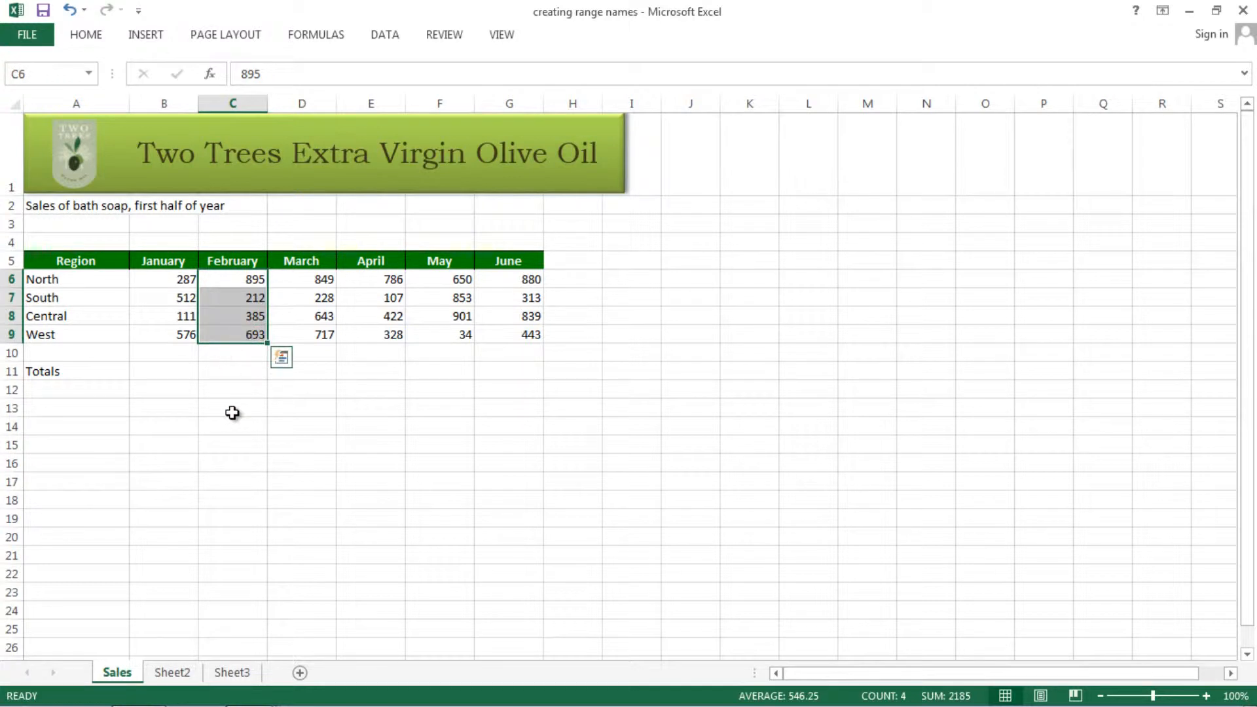
left_click(57, 72)
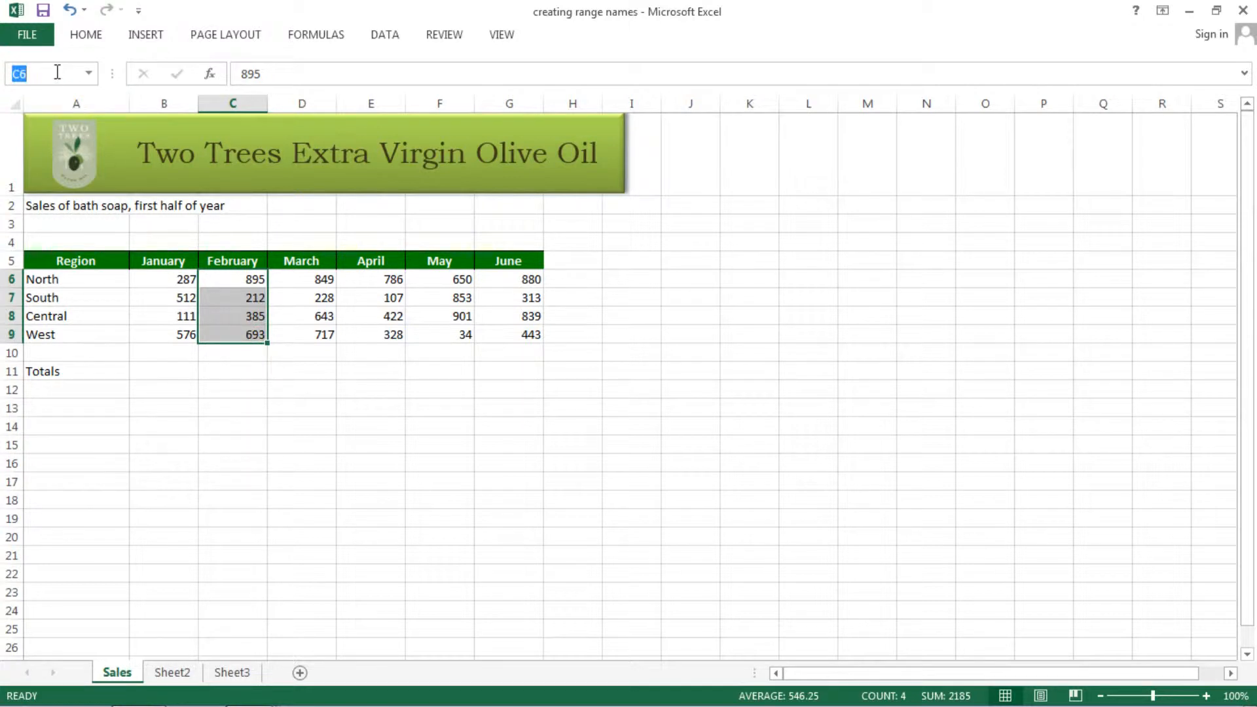
type("february")
key("Return")
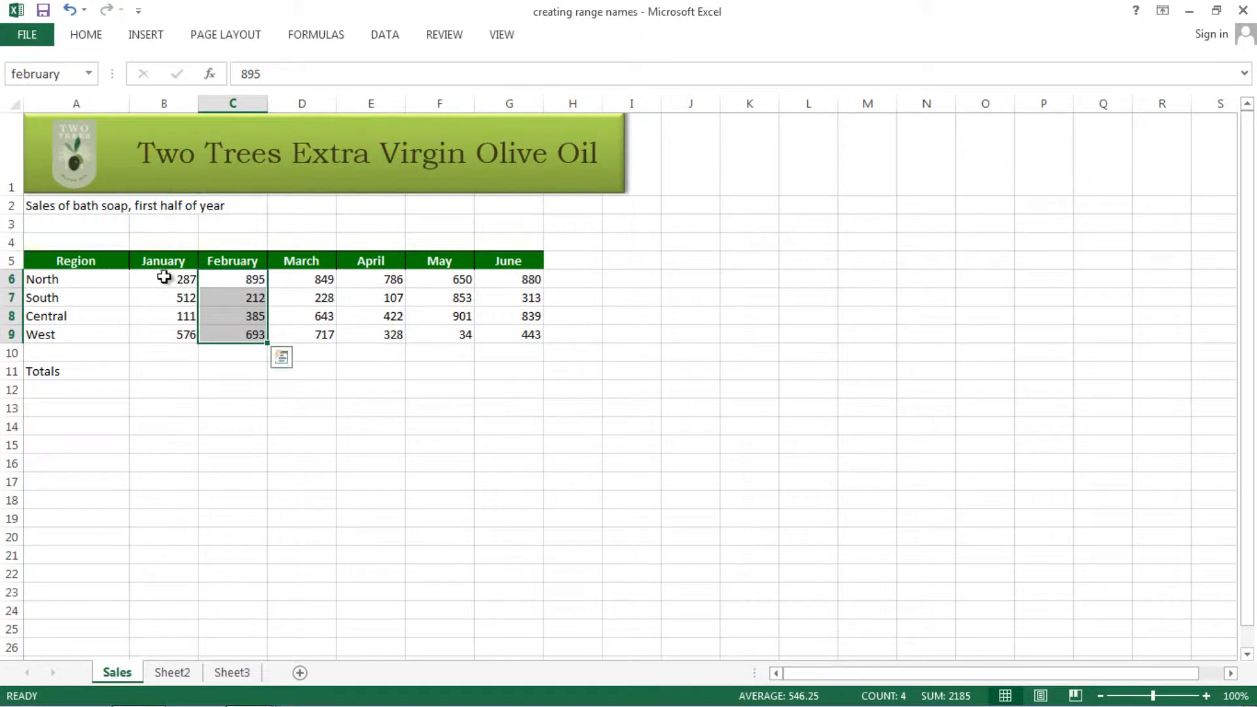
Go to the january range and the february range by name to check the cells of each.
left_click(158, 428)
key("shift+Up")
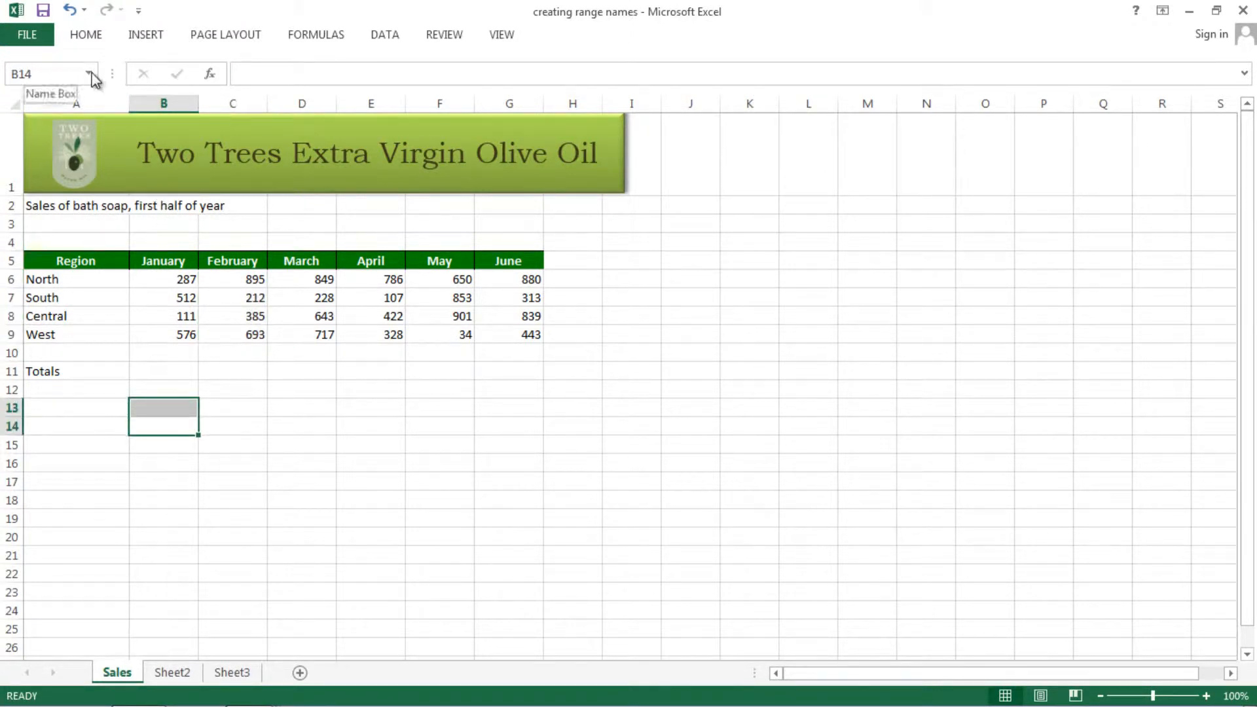
left_click(89, 73)
left_click(70, 114)
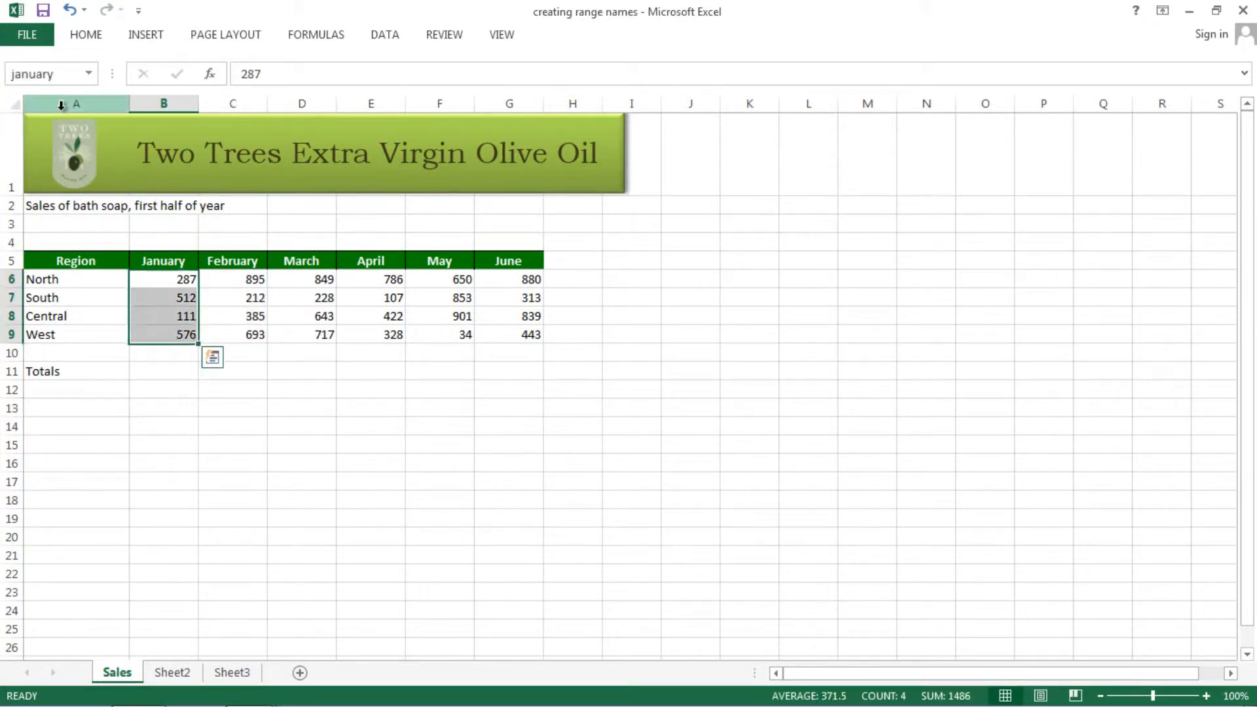
left_click(90, 74)
left_click(36, 95)
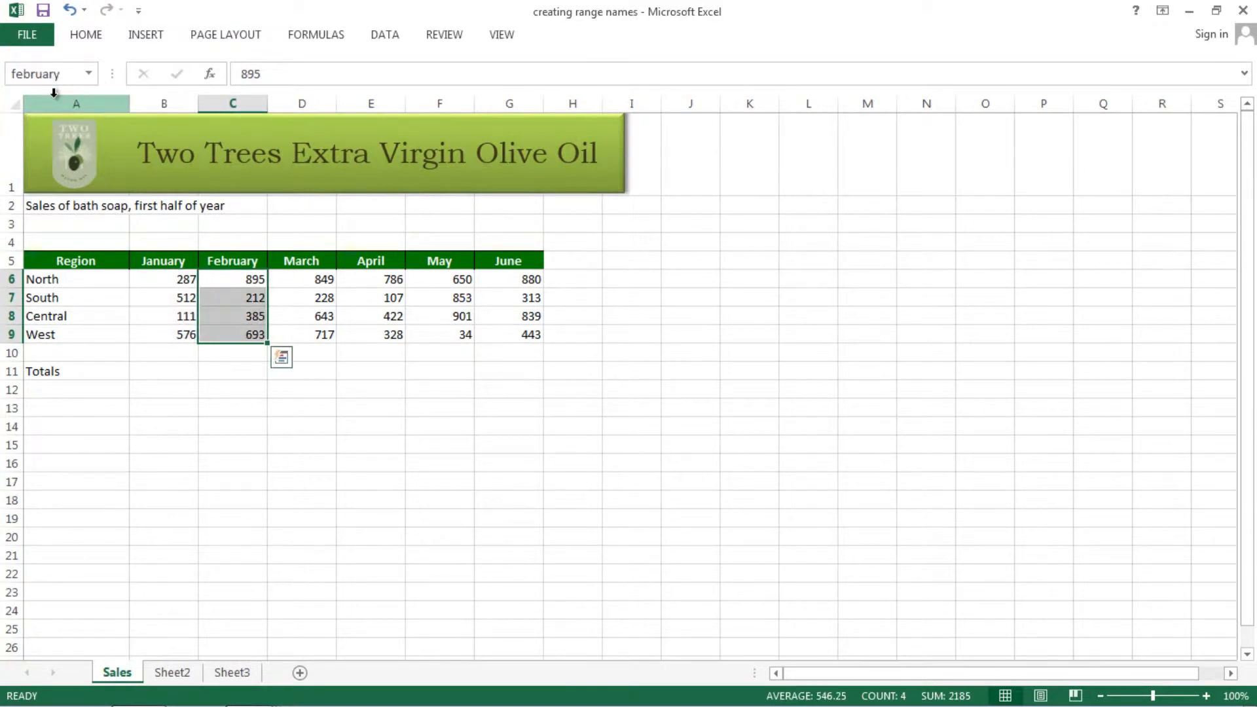
left_click(278, 404)
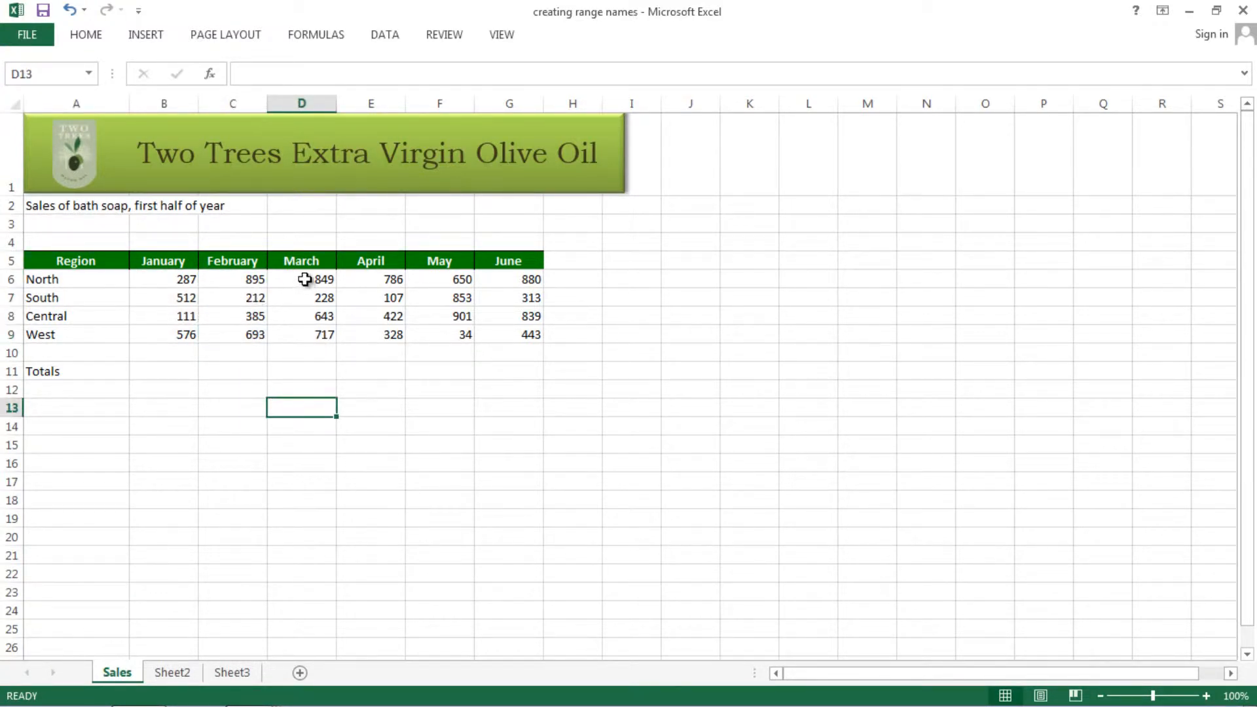
left_click_drag(301, 277, 506, 334)
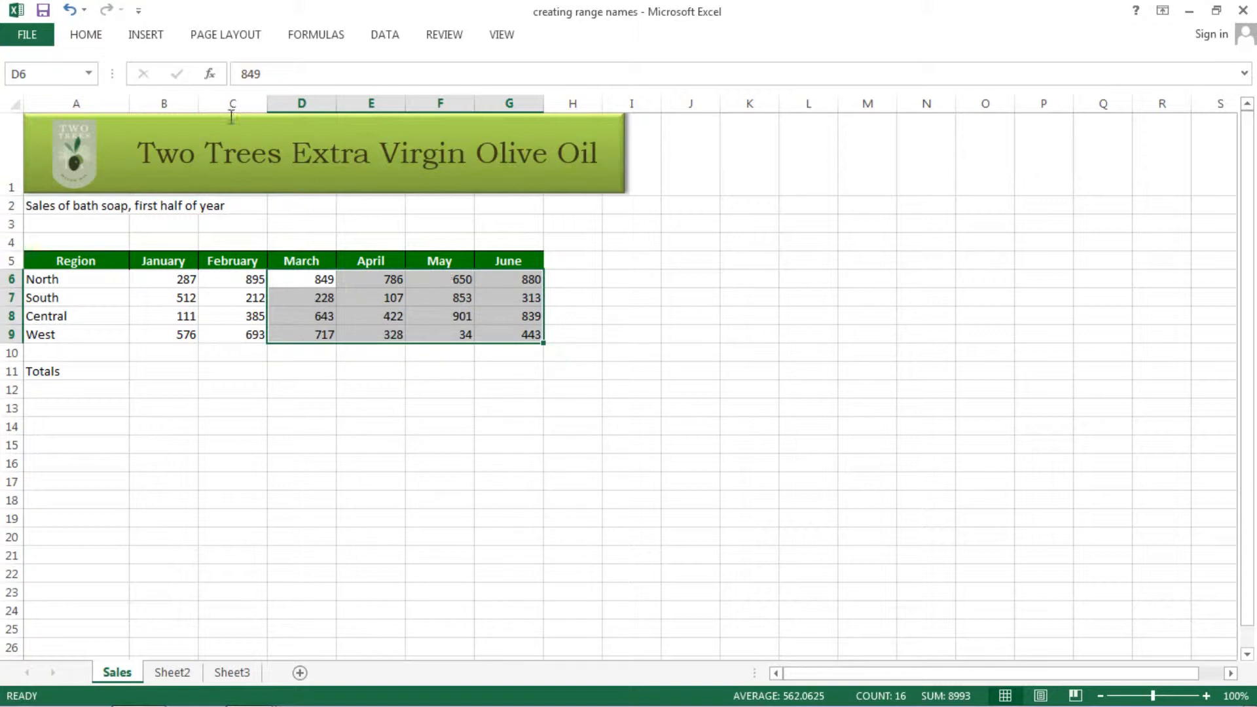
left_click(318, 36)
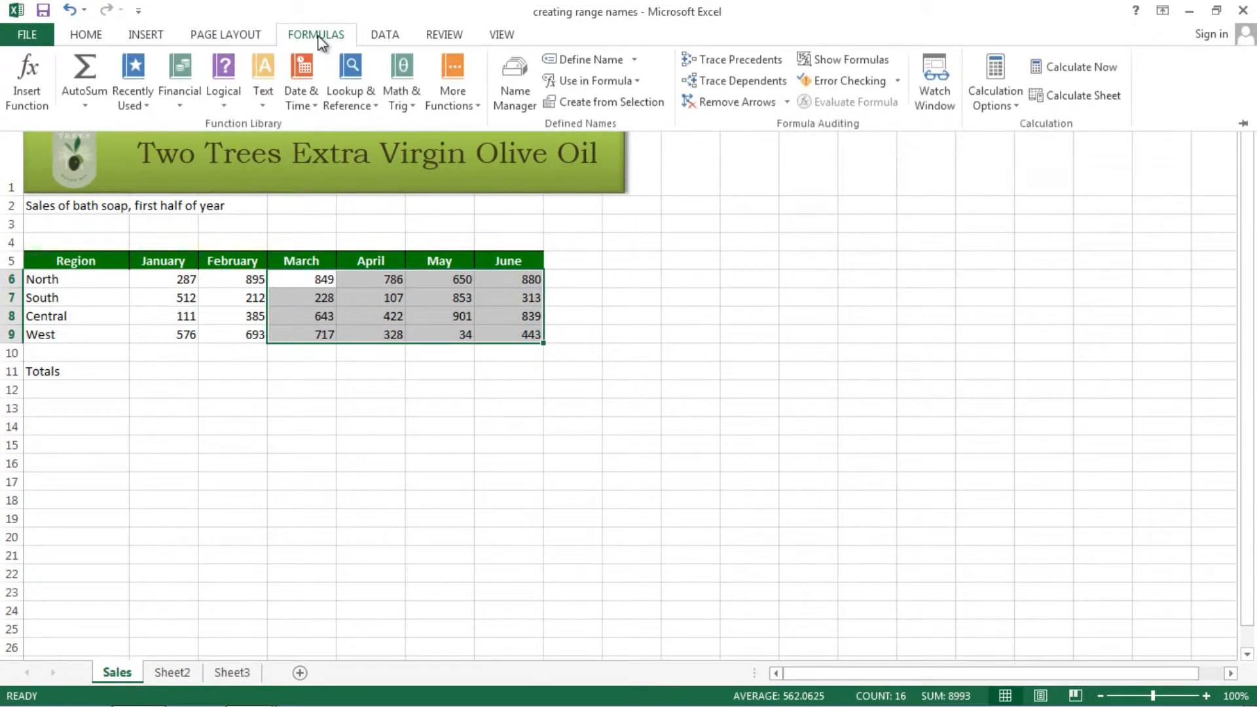
left_click(585, 105)
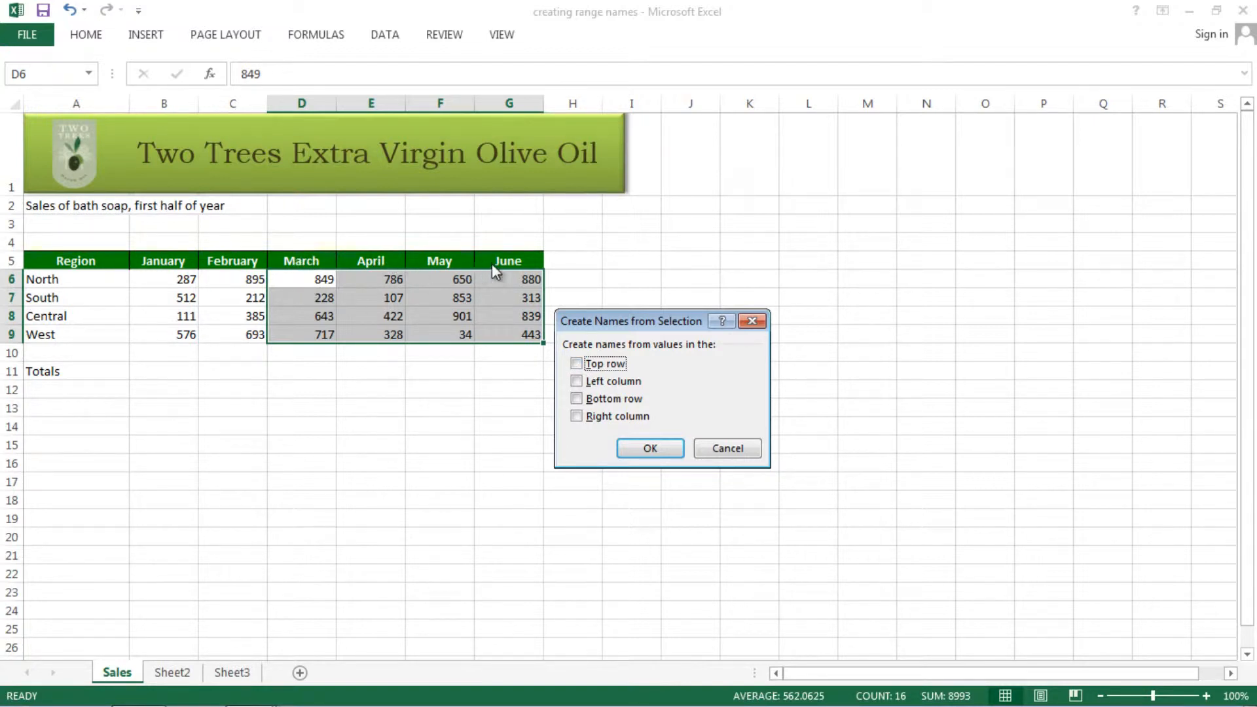
left_click(720, 448)
left_click(442, 389)
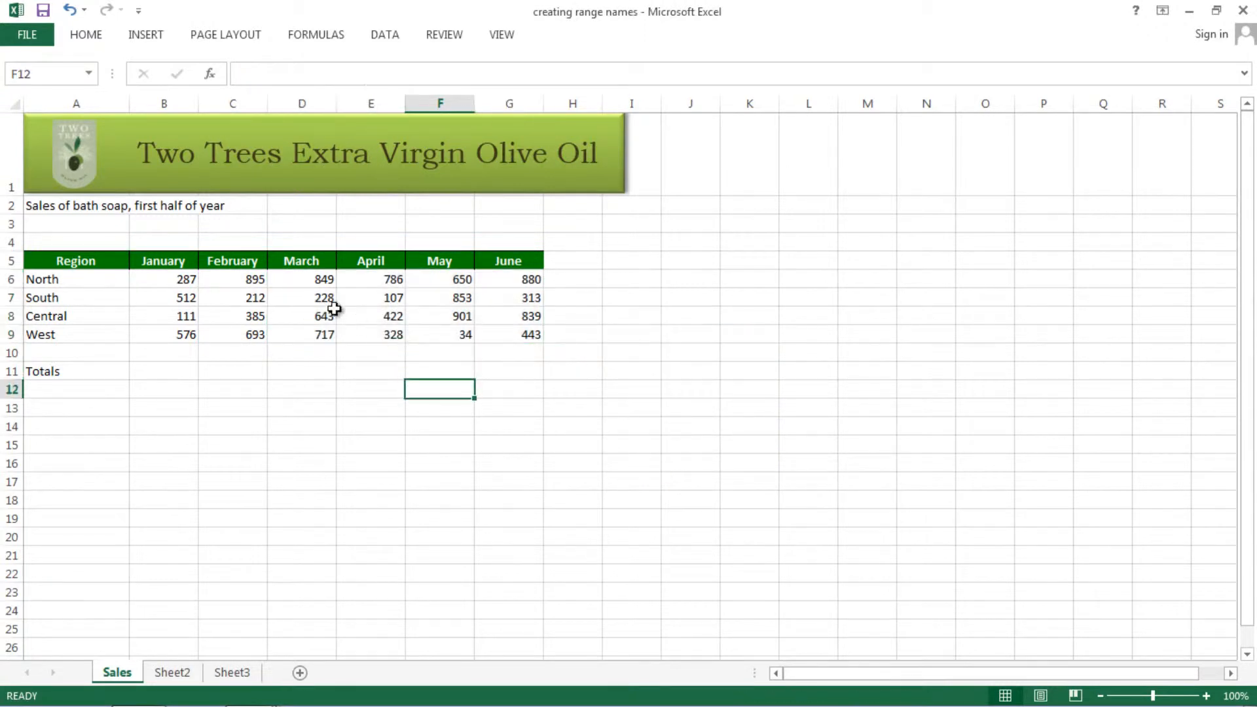
Create range names for March through June from the top row of the selection D5:G9.
left_click_drag(292, 261, 502, 338)
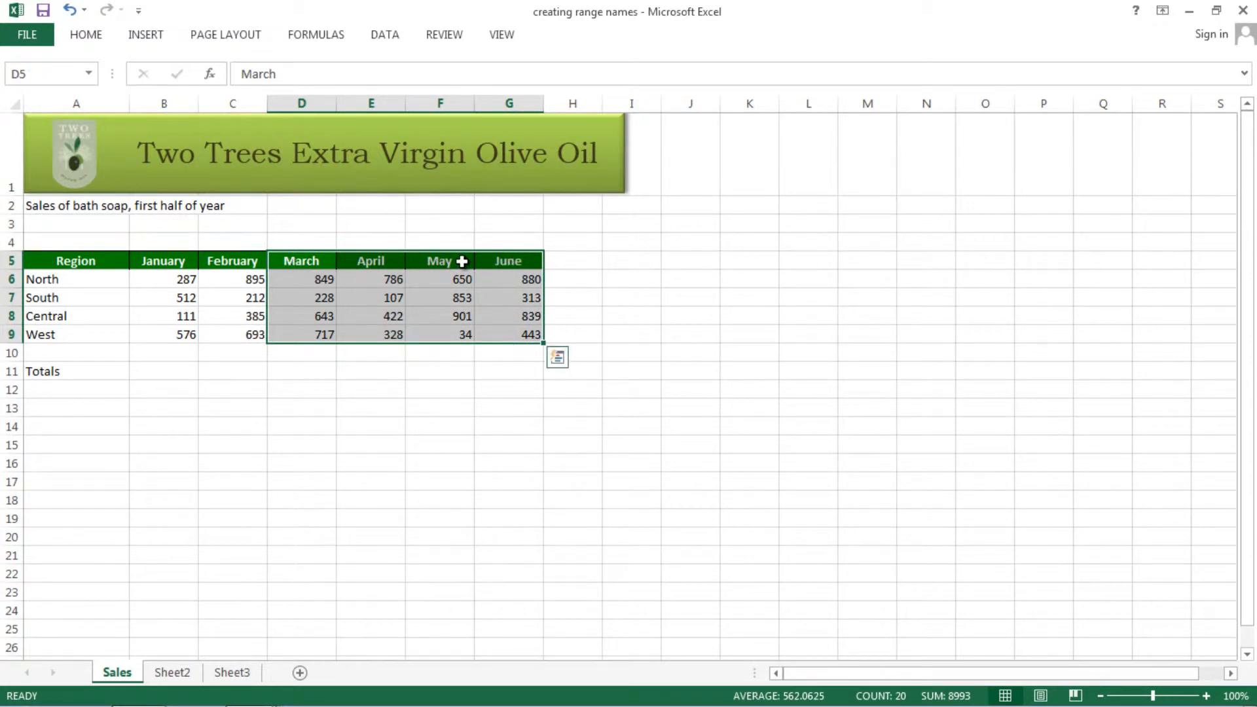
left_click(316, 36)
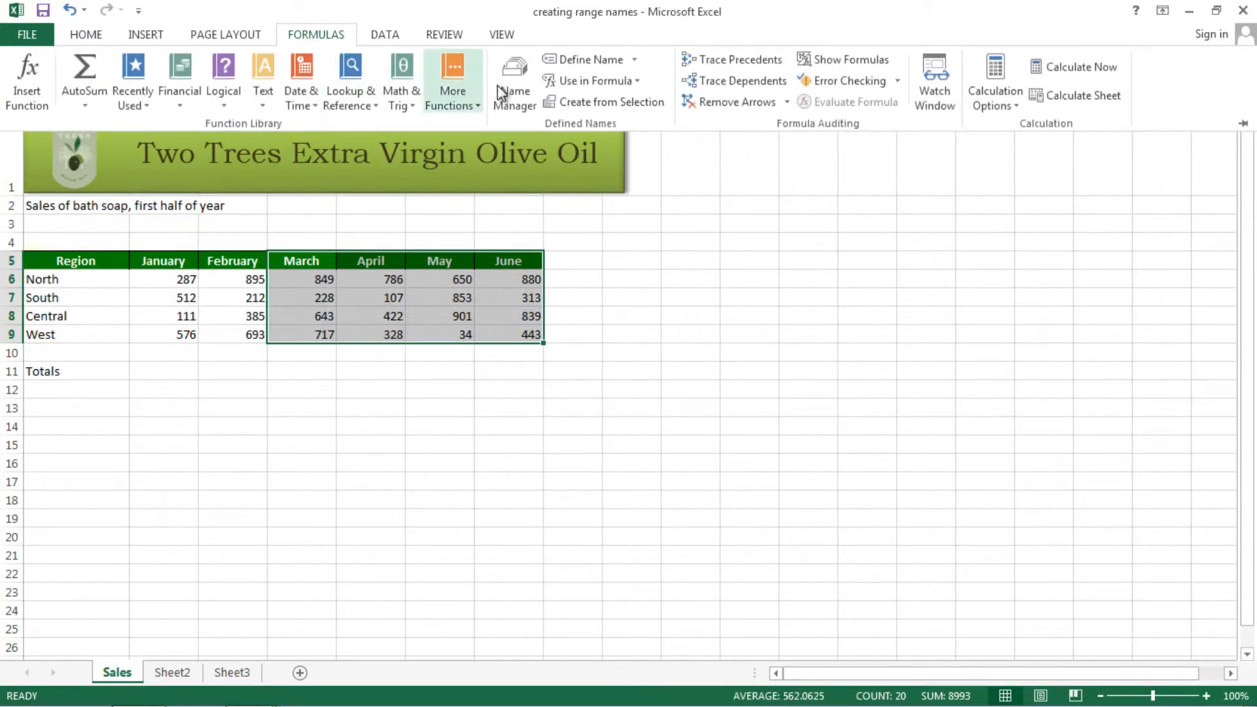
left_click(595, 102)
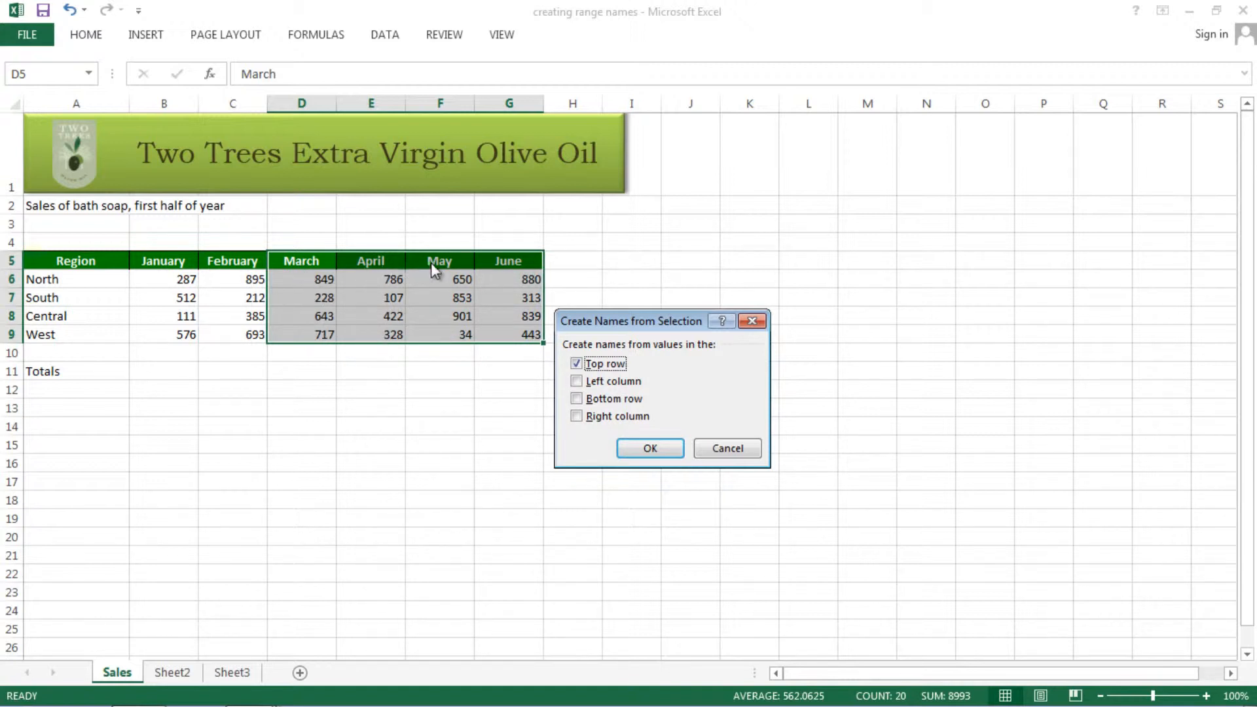
left_click(650, 448)
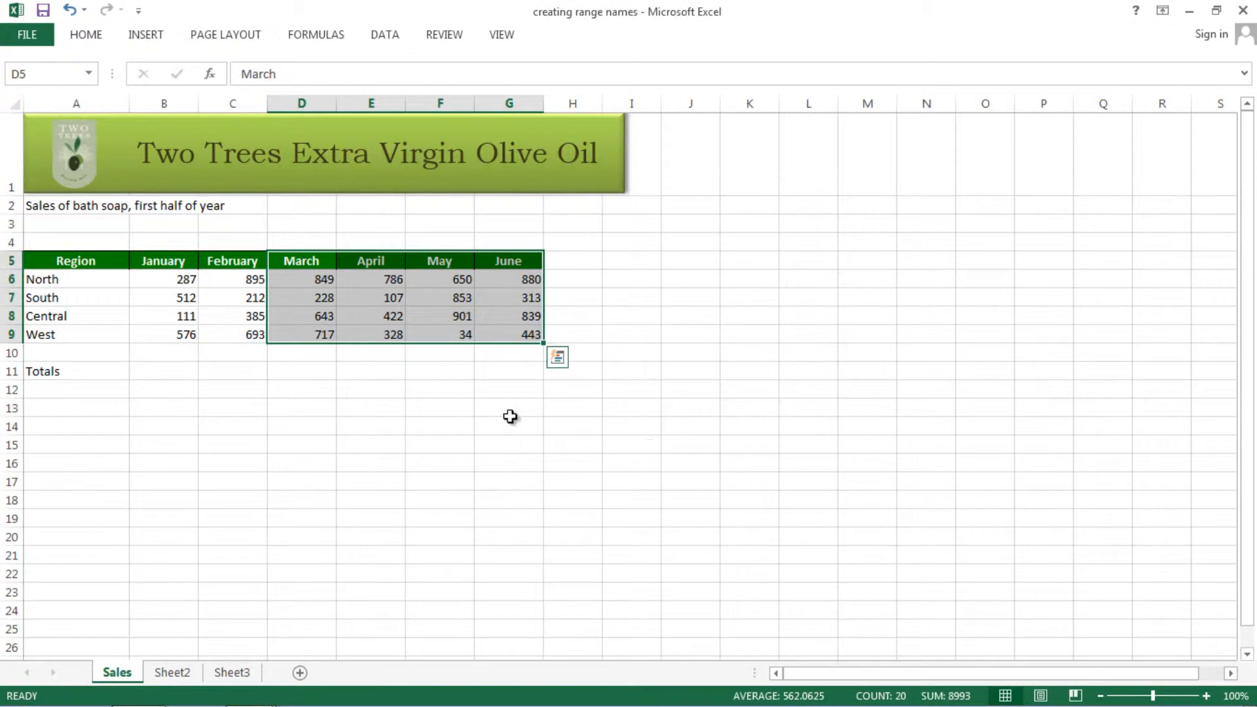
Go to the June range by its defined name to check which cells it covers.
left_click(323, 414)
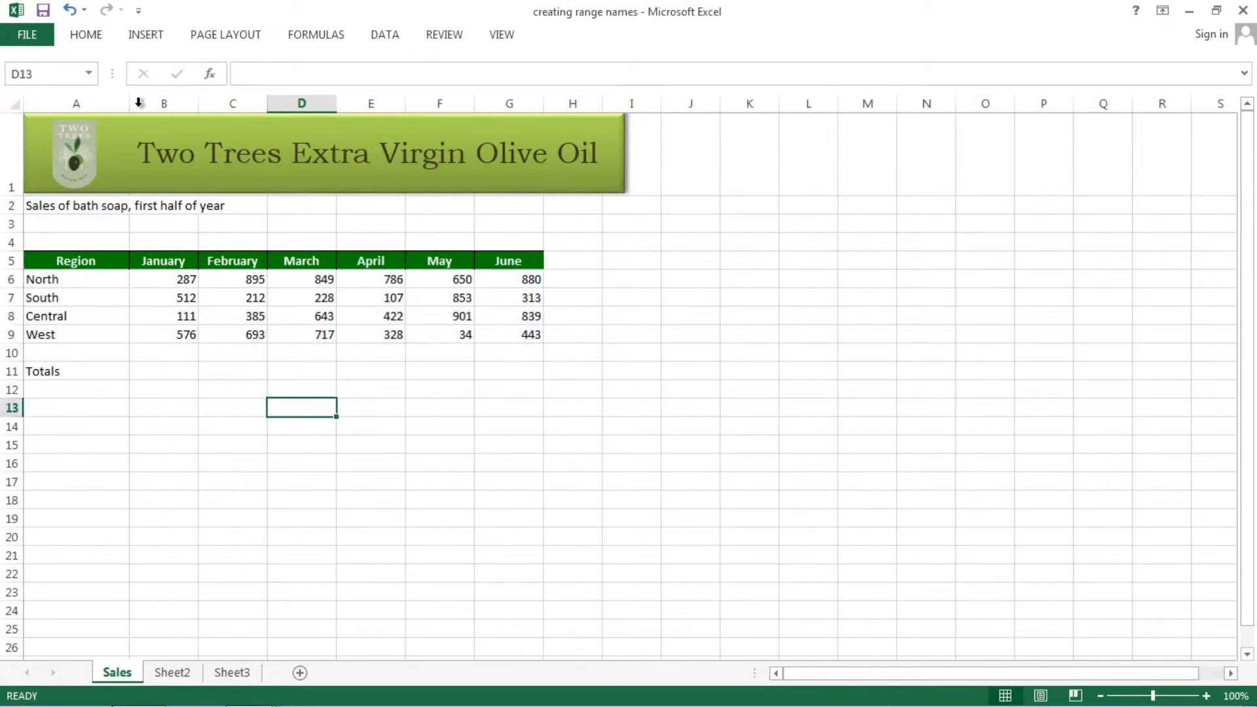
left_click(89, 74)
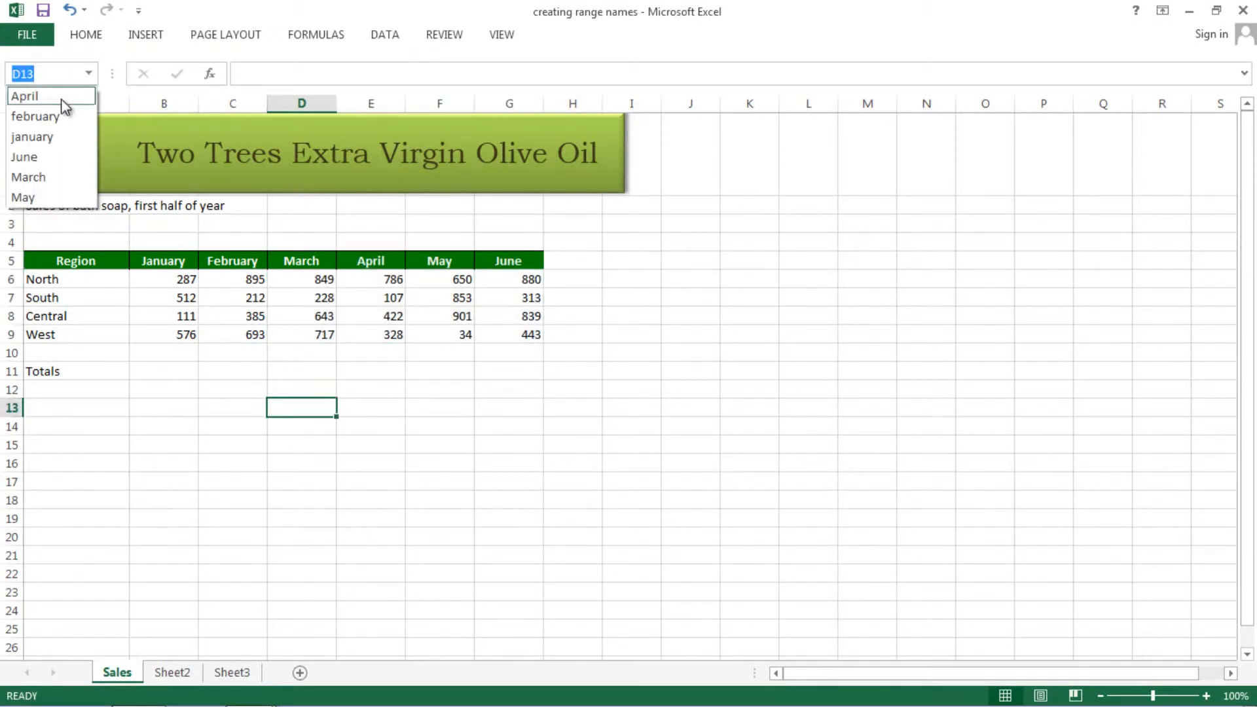
left_click(26, 157)
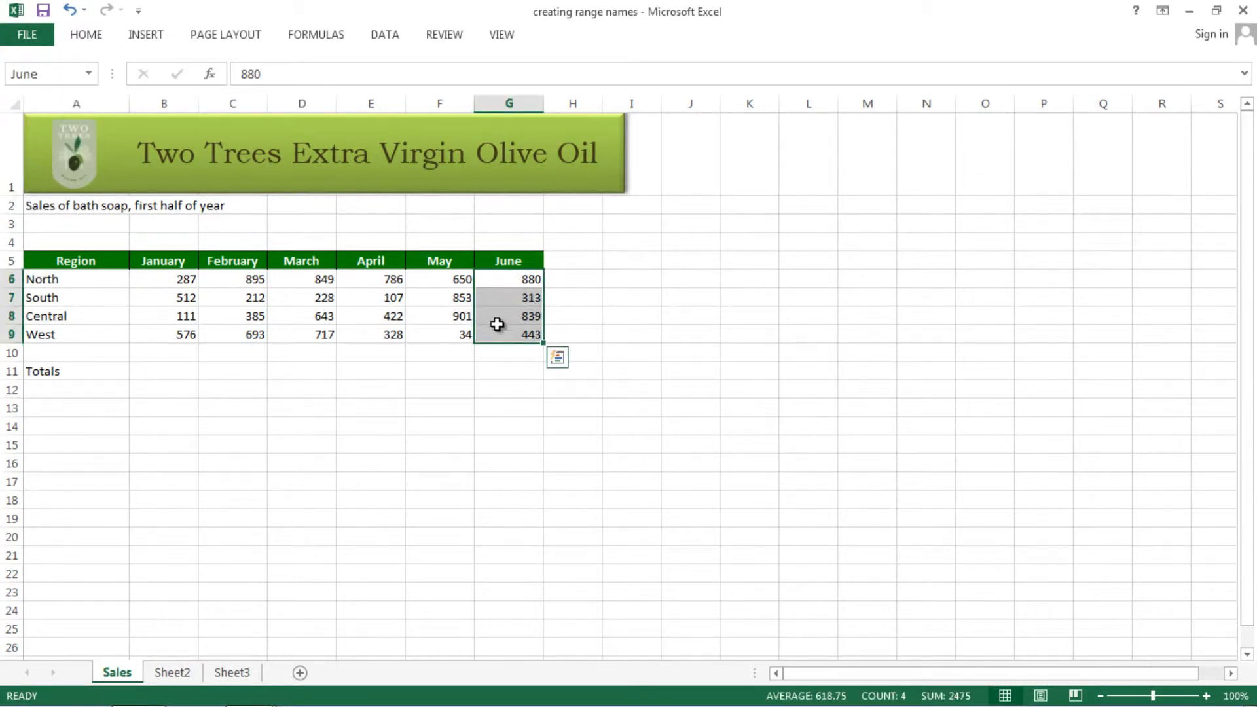
left_click(452, 371)
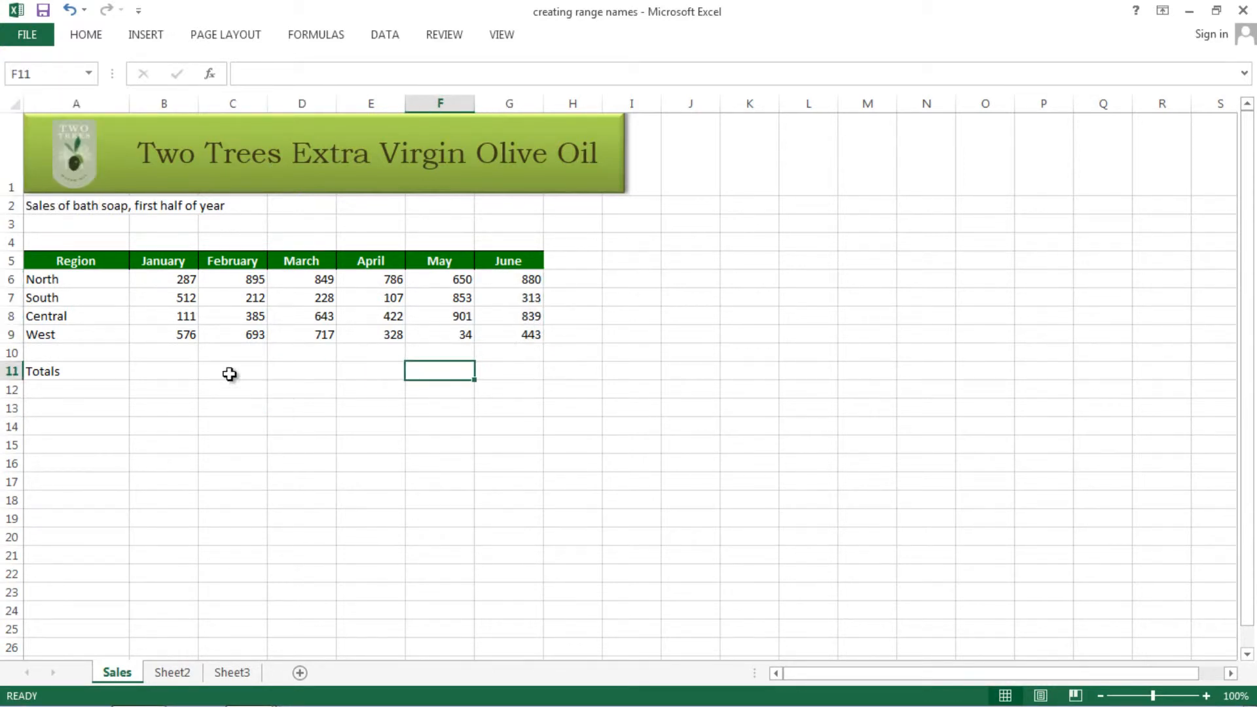
Total the January sales in B11 with a SUM formula that uses the range name january.
left_click(184, 374)
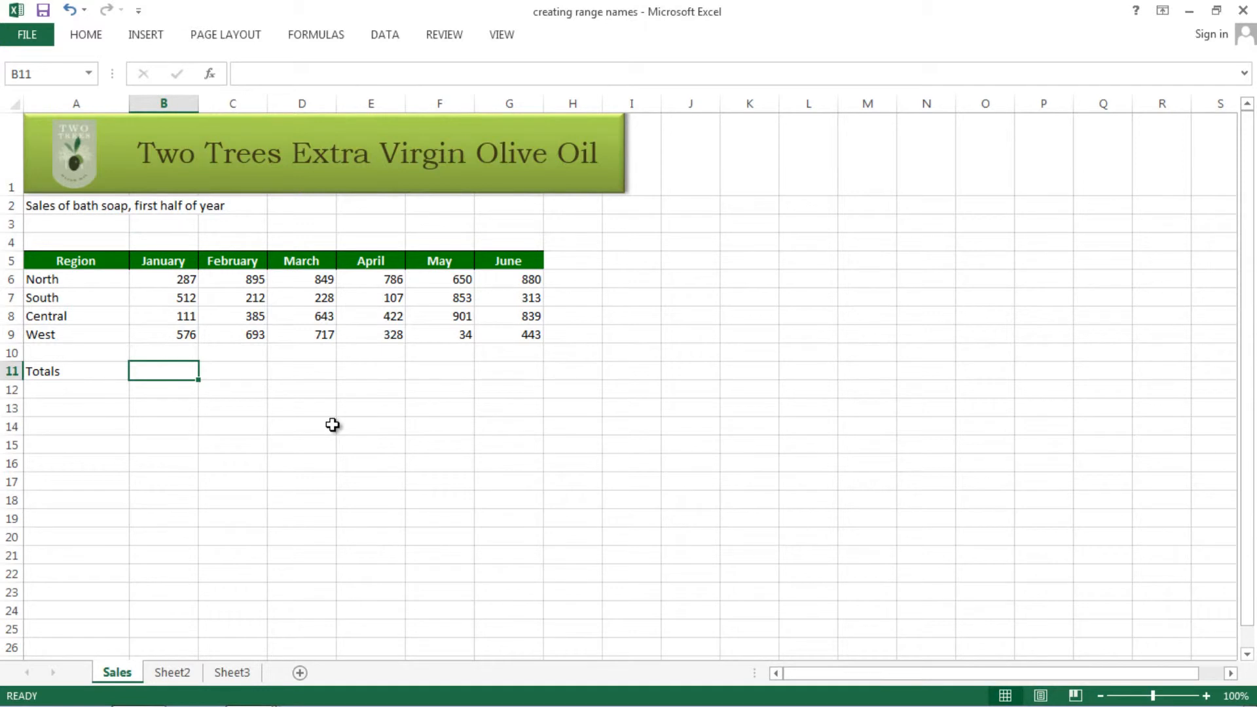
type("=")
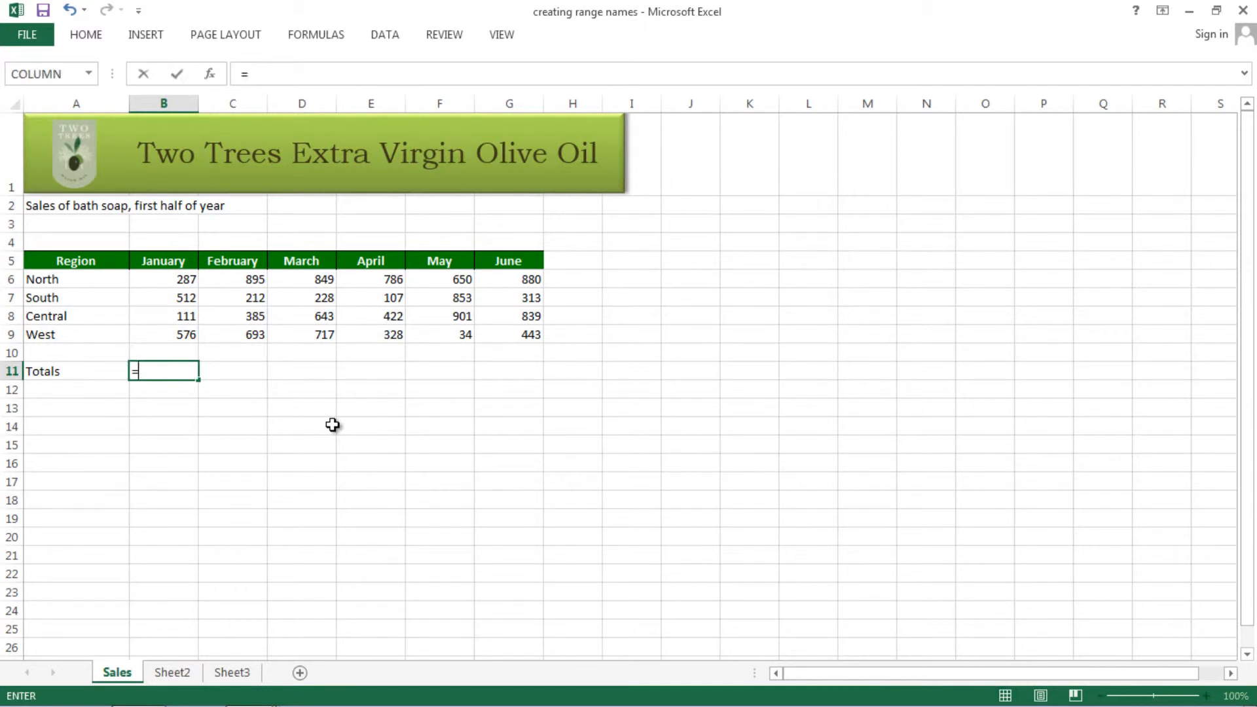
type("sum")
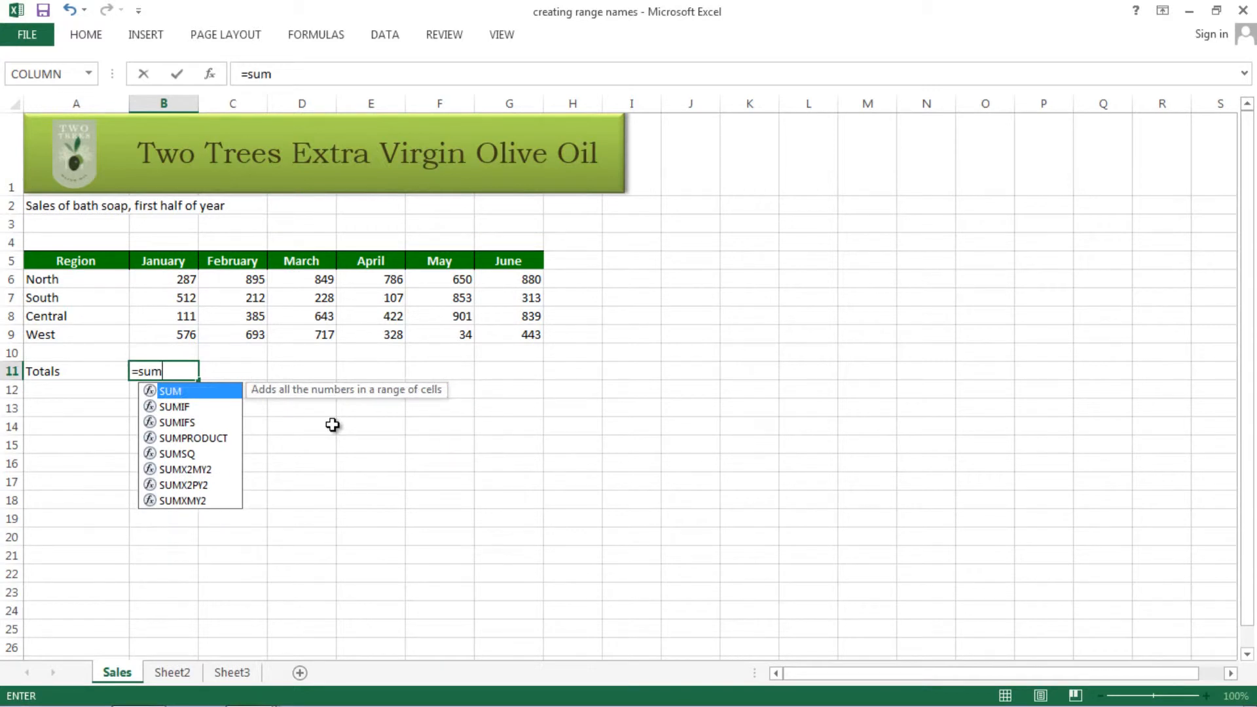
type("(")
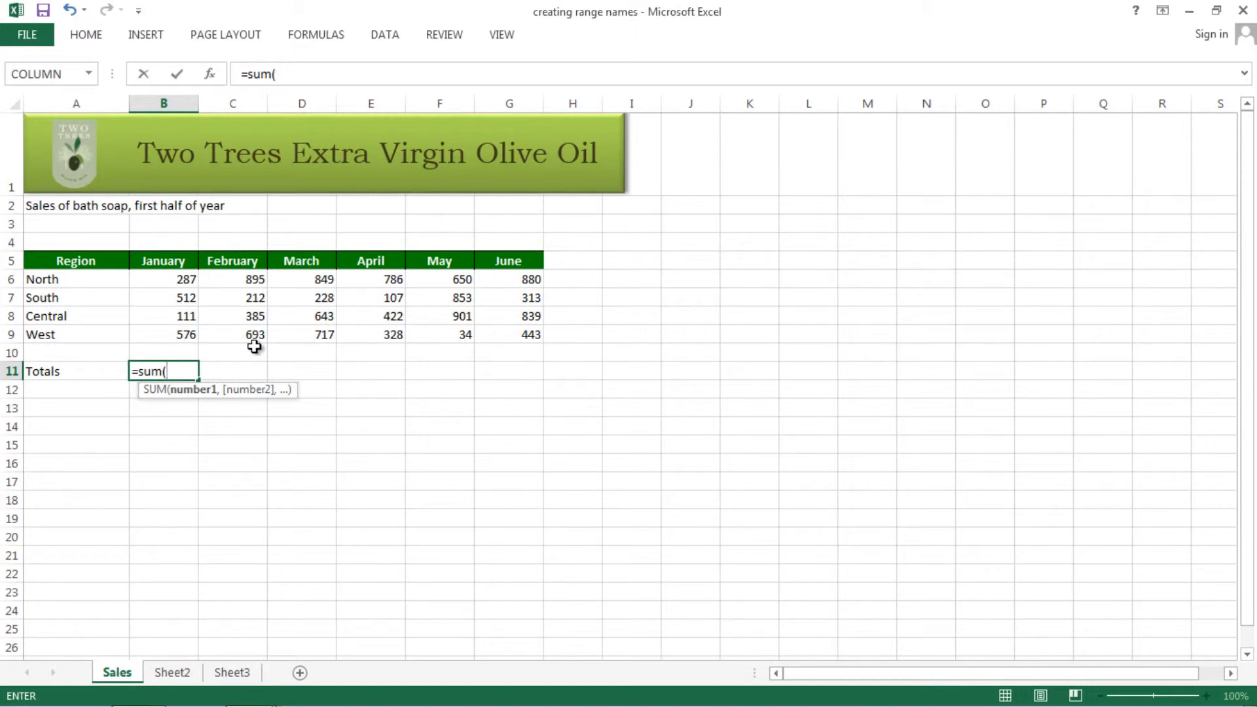
type("ja")
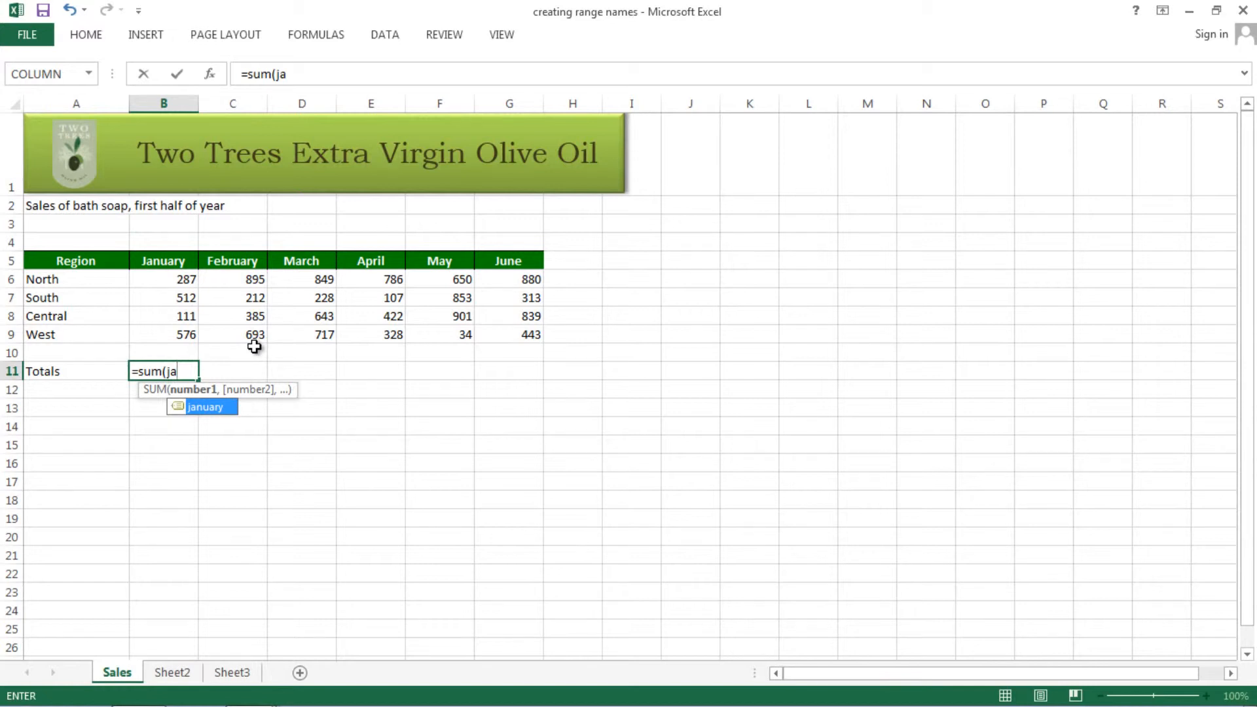
type("nu")
key("Tab")
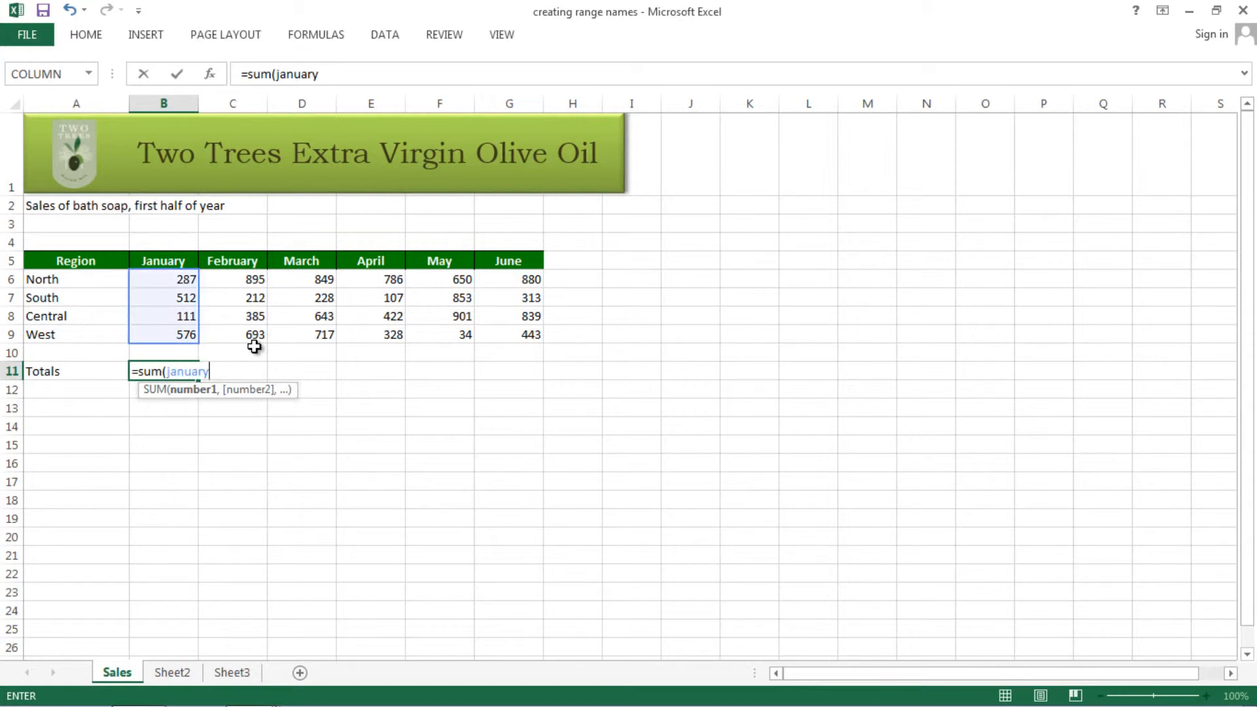
type(")")
key("Return")
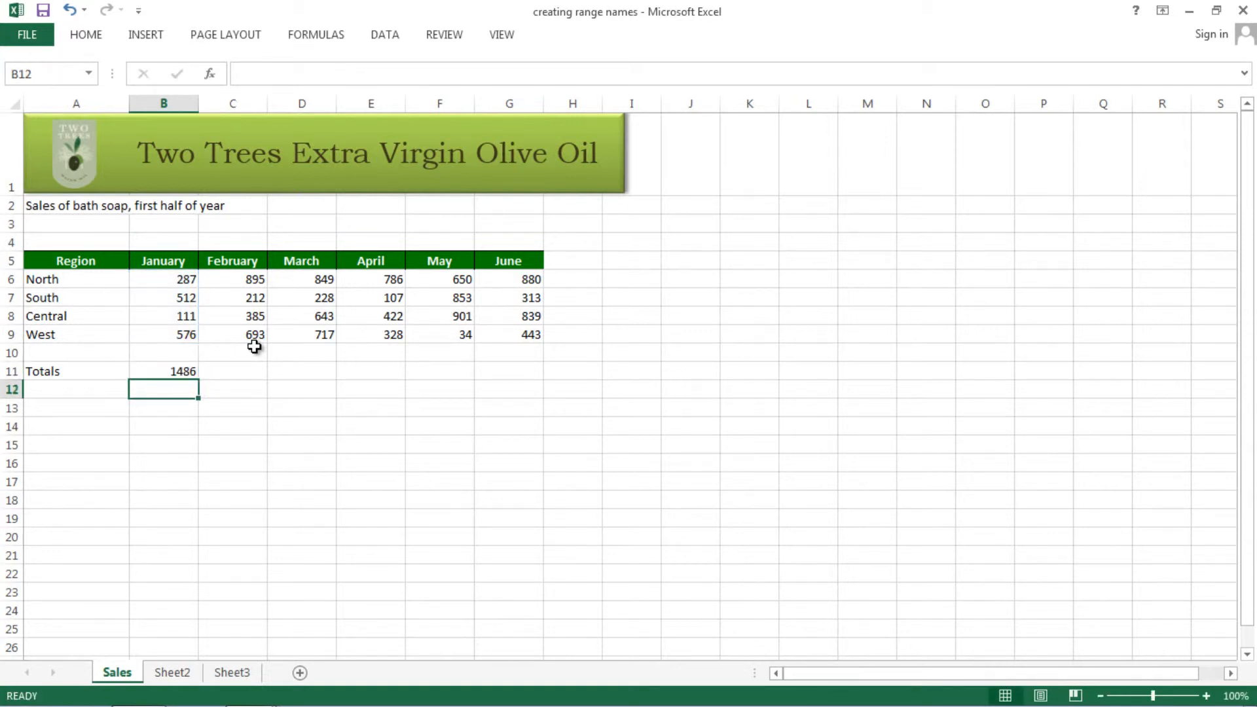
Total the February sales in C11 with a SUM formula, inserting the defined name february as its argument.
key("Up")
key("Right")
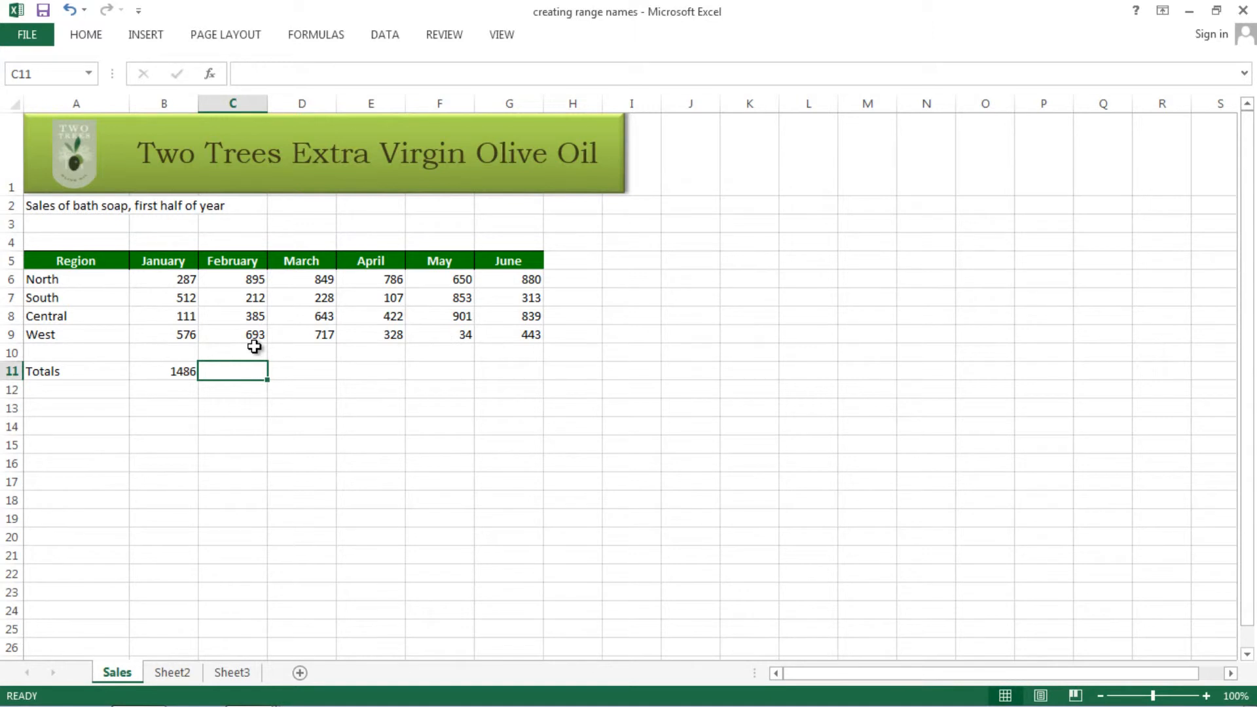
type("=")
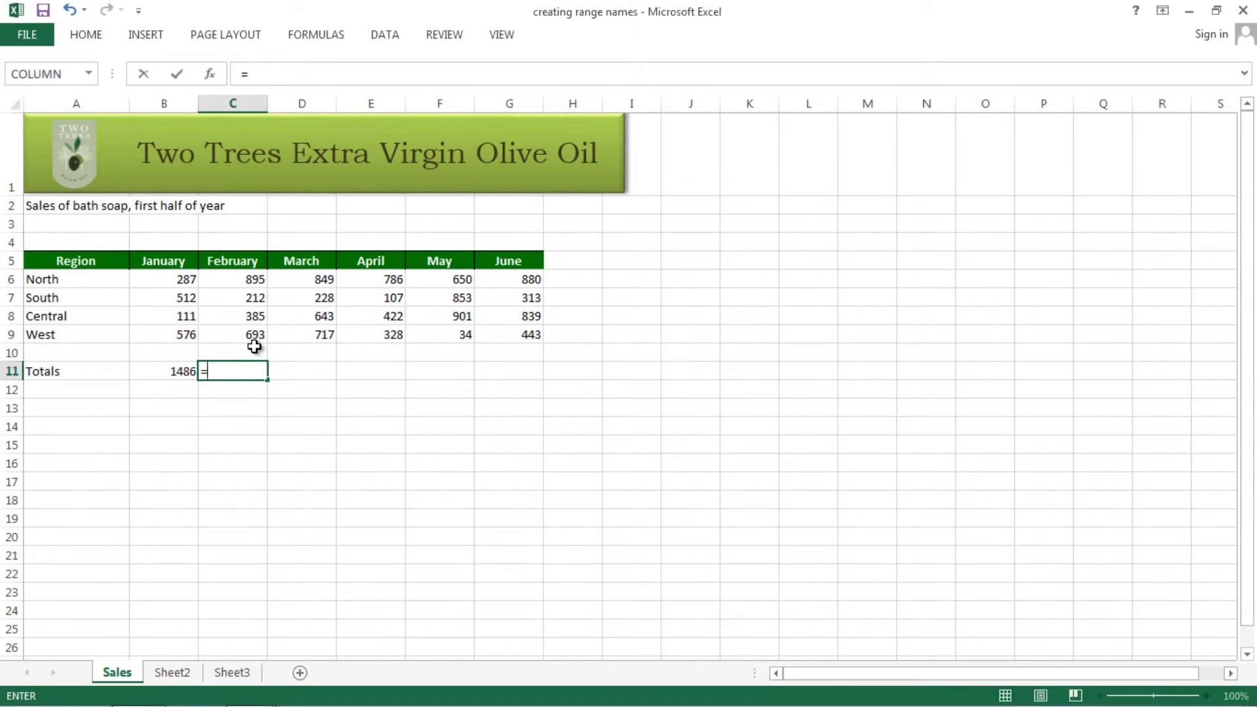
type("su")
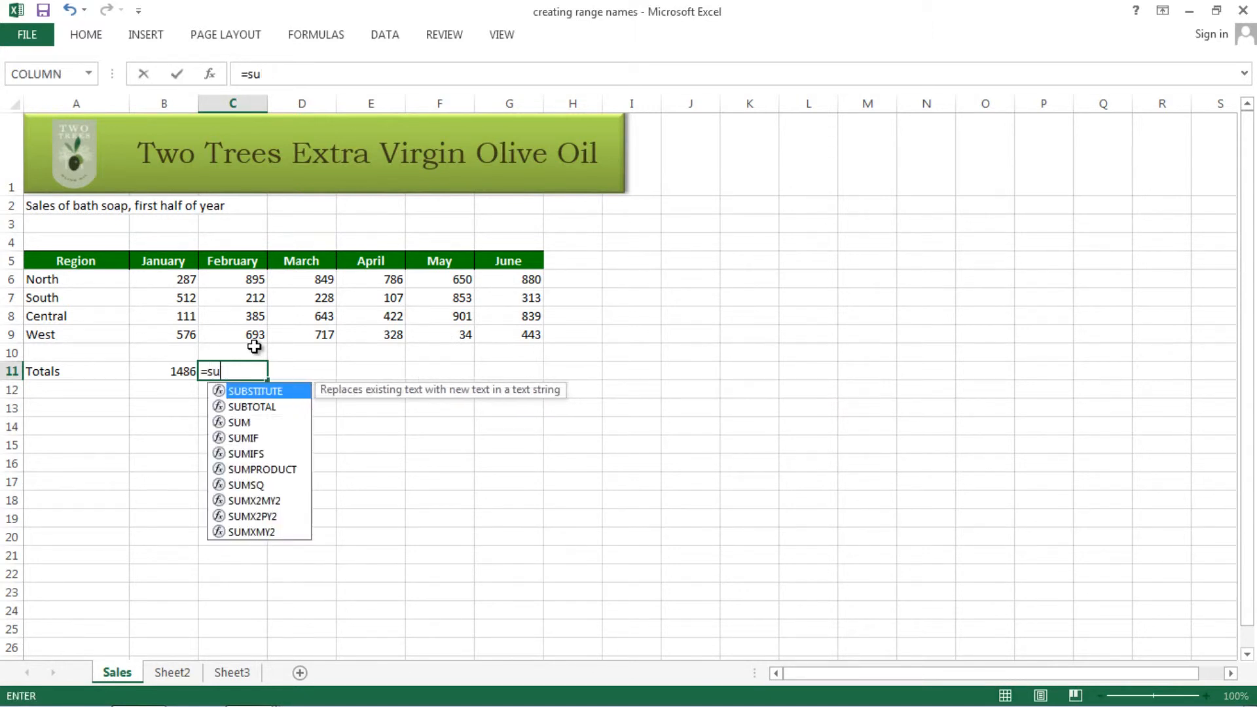
type("m(")
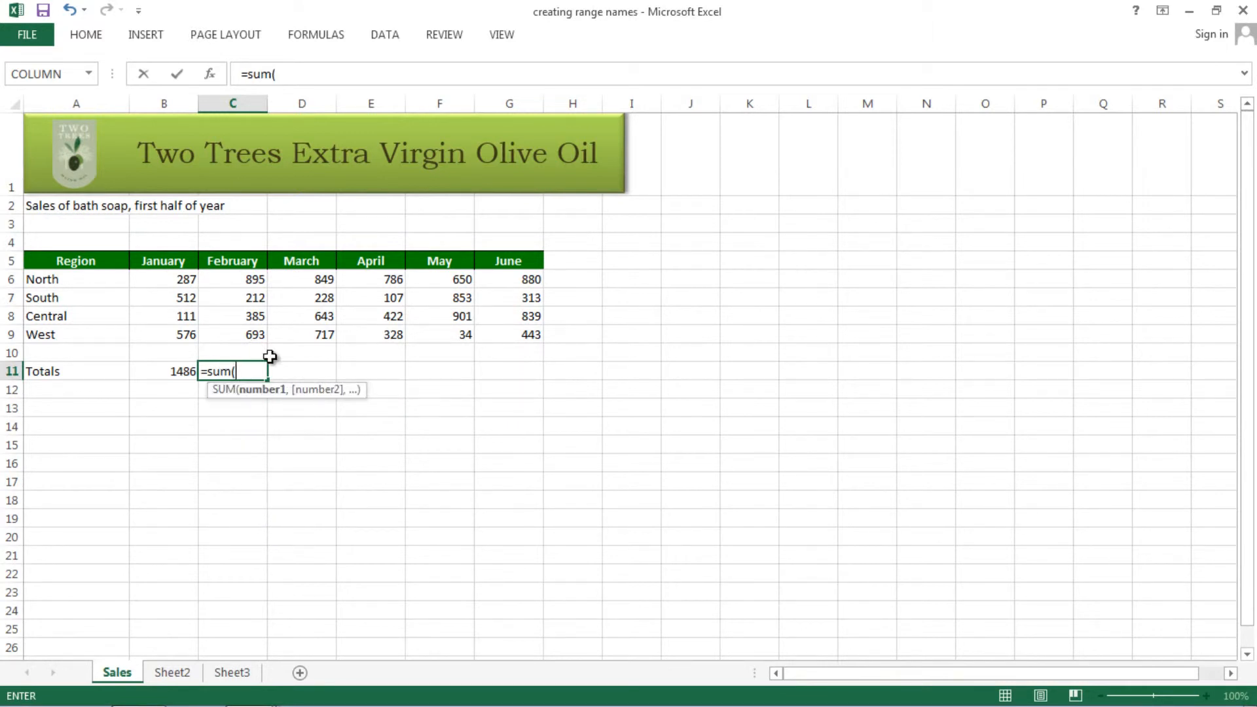
left_click(317, 37)
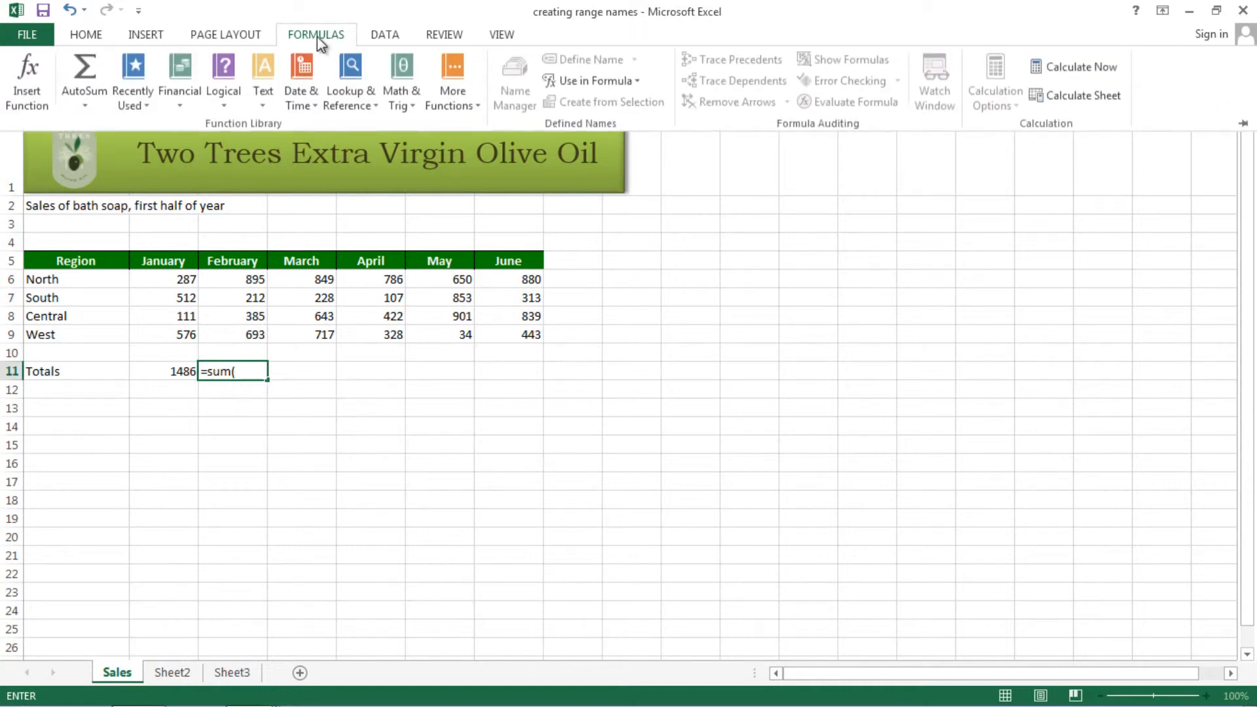
left_click(636, 83)
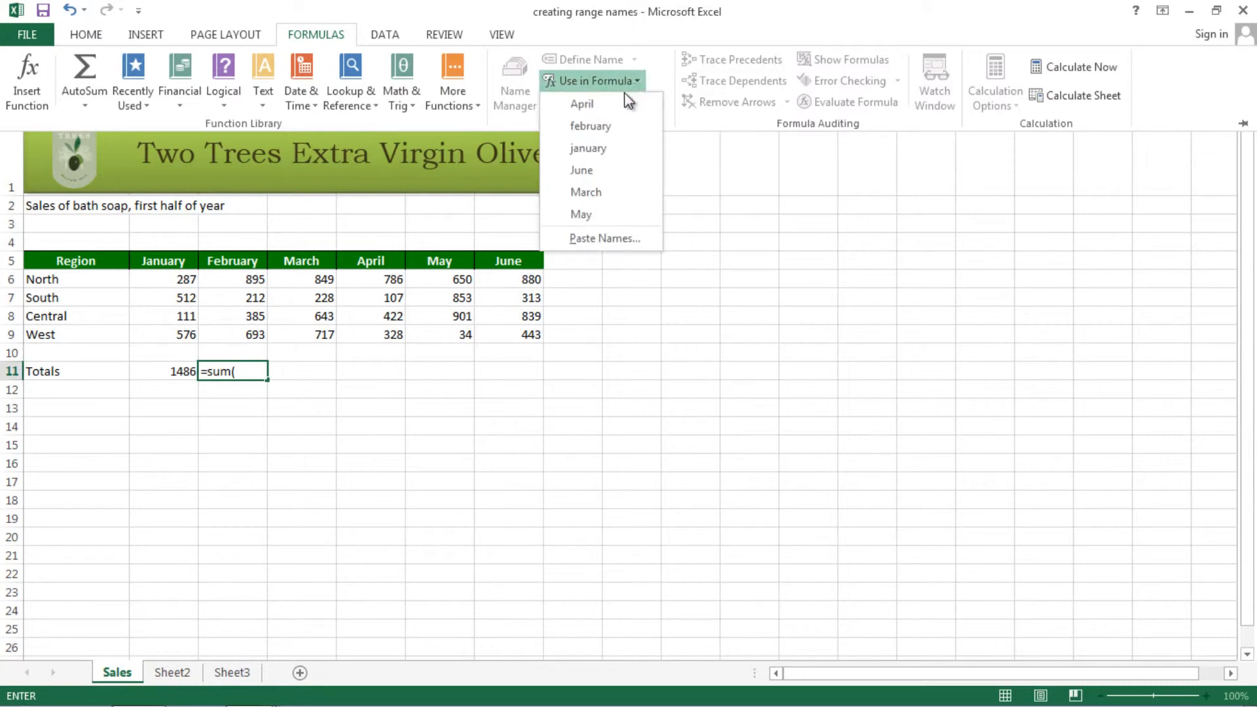
left_click(607, 127)
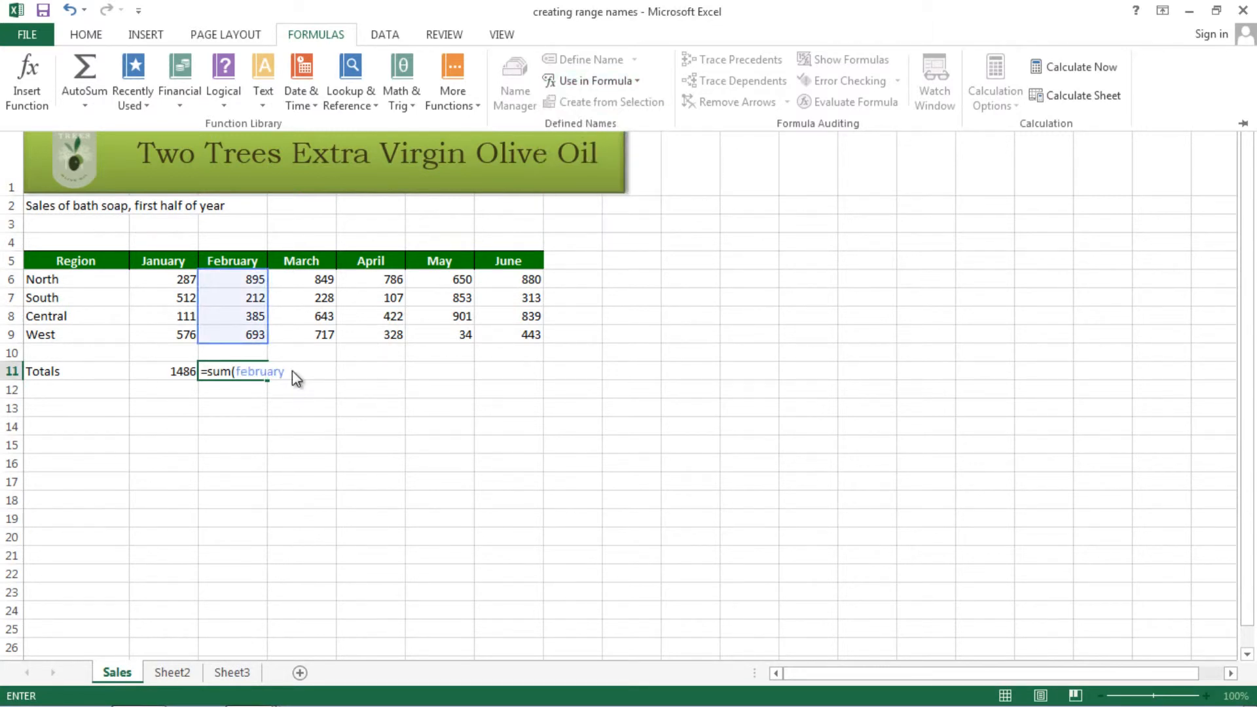
type(")")
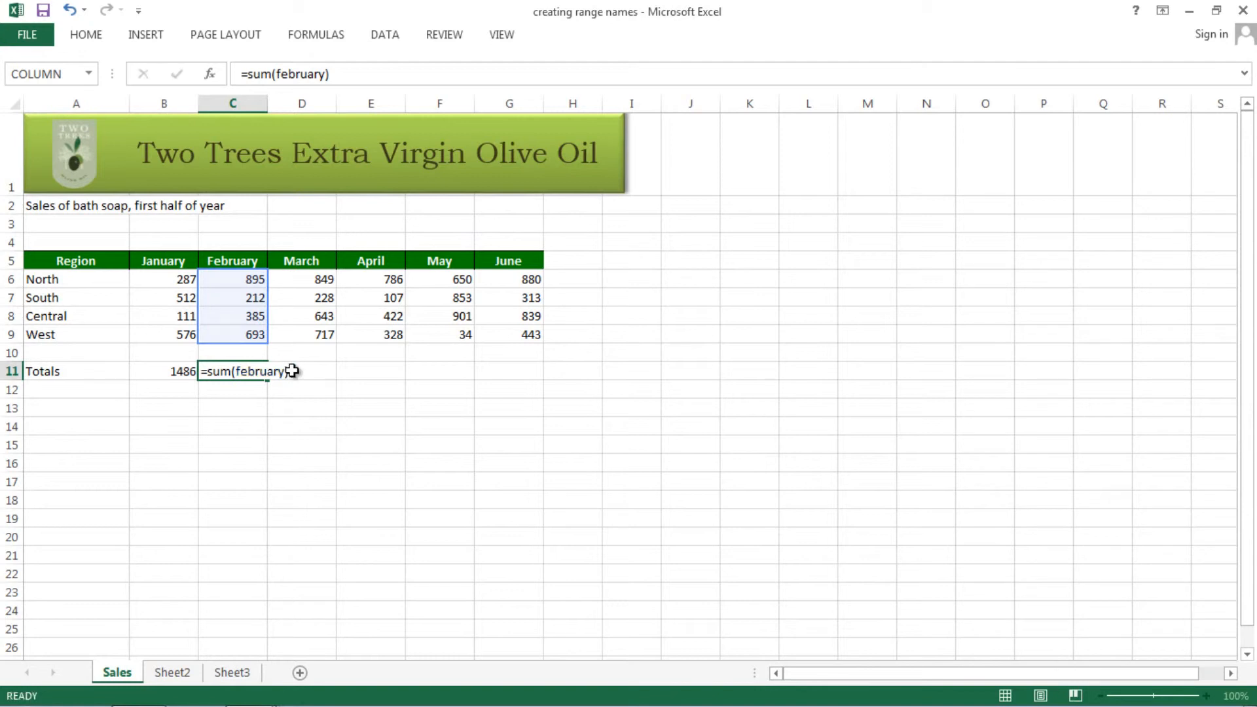
key("Return")
key("Up")
Total the March sales in D11 with a SUM formula, pasting the defined name March as its argument.
left_click(292, 371)
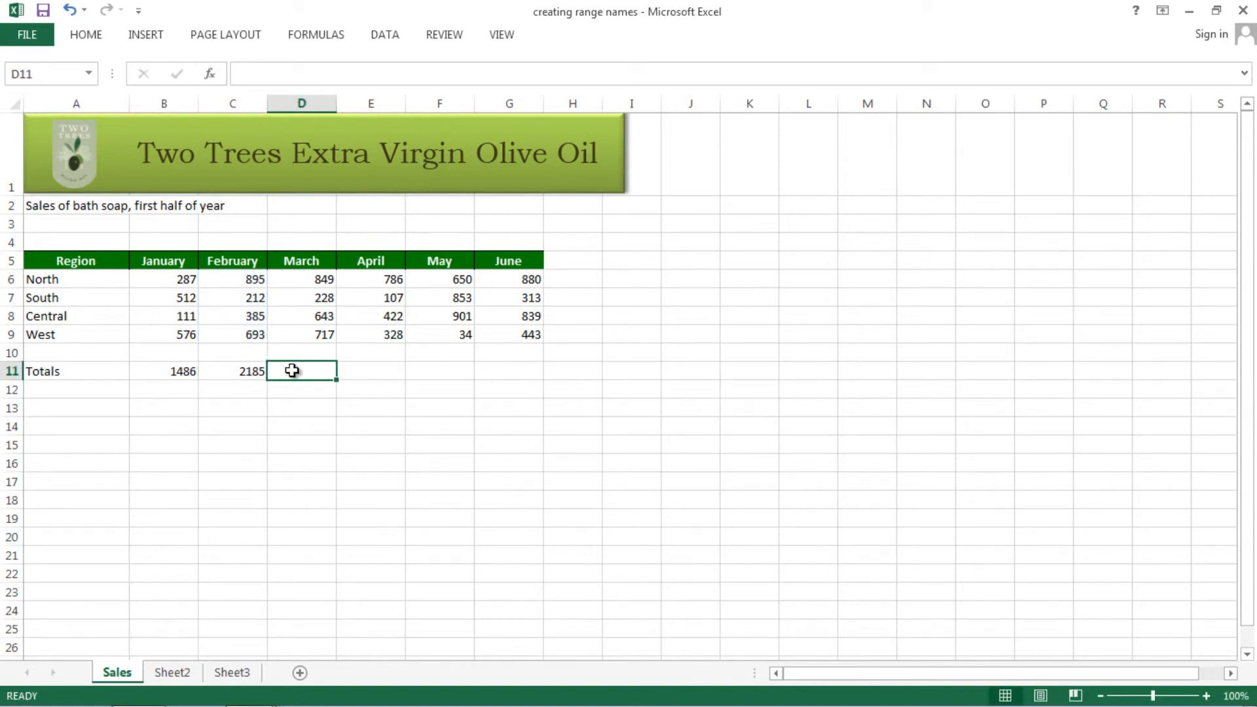
type("=su")
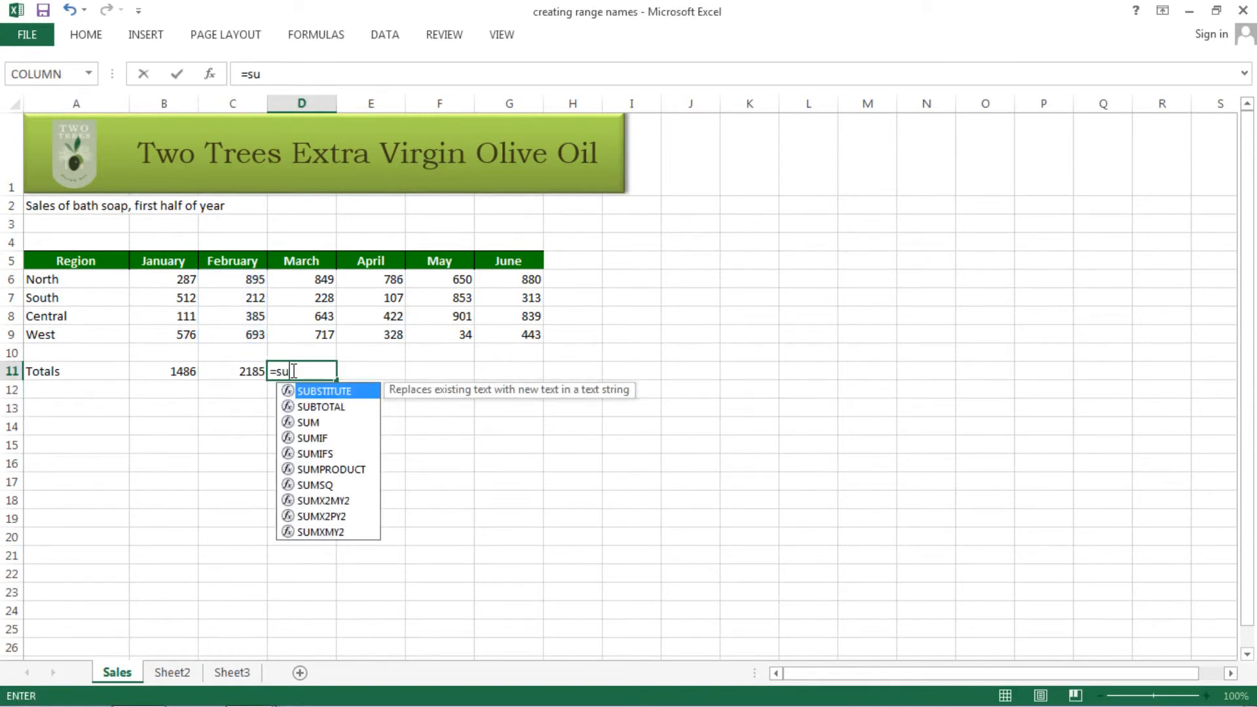
type("m(")
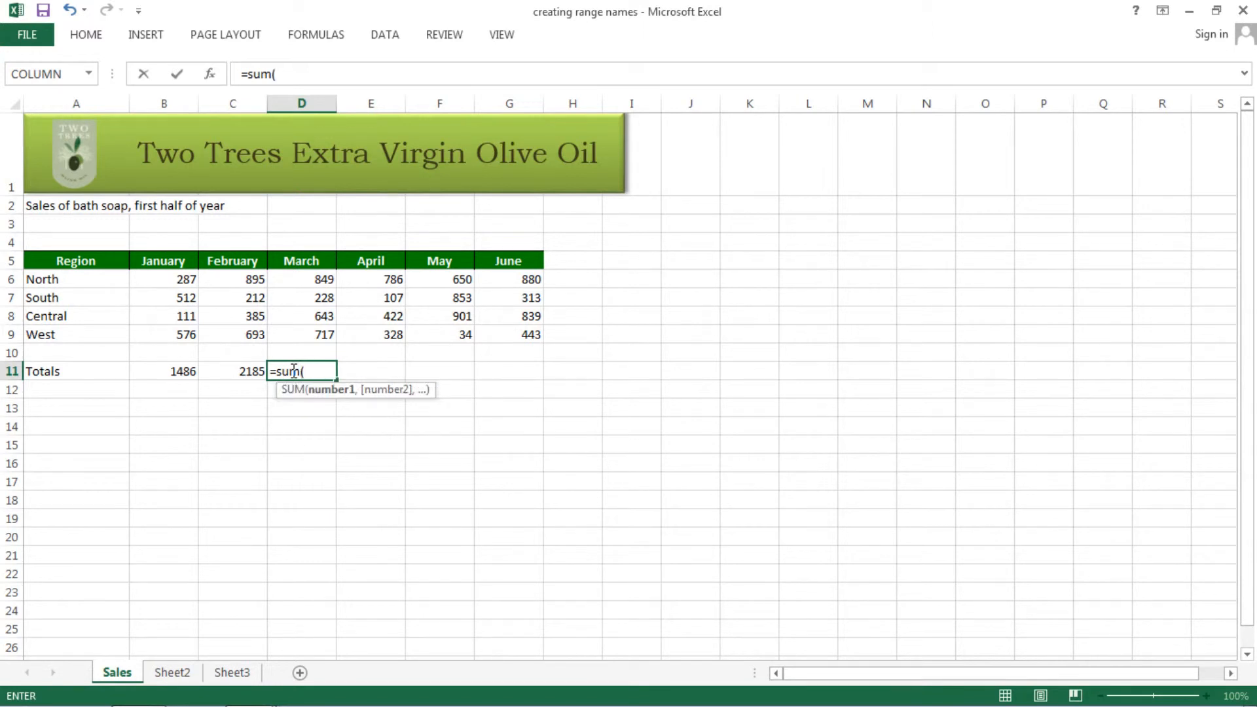
key("F3")
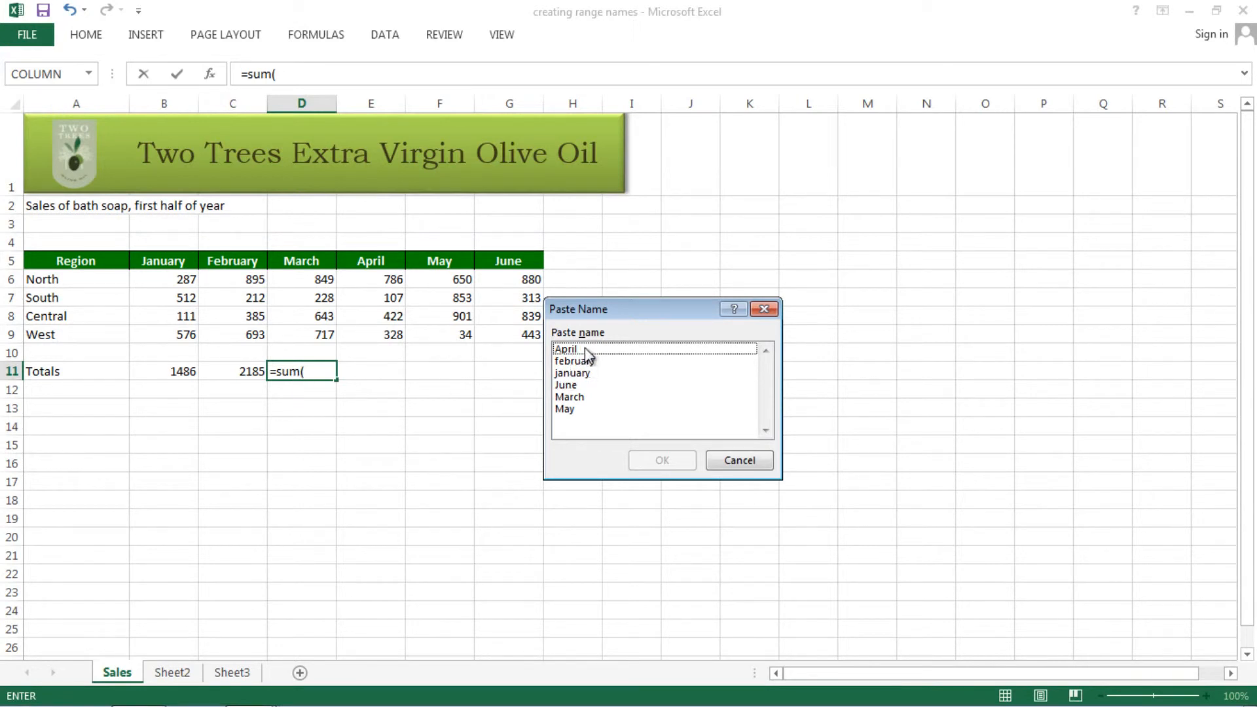
left_click(582, 397)
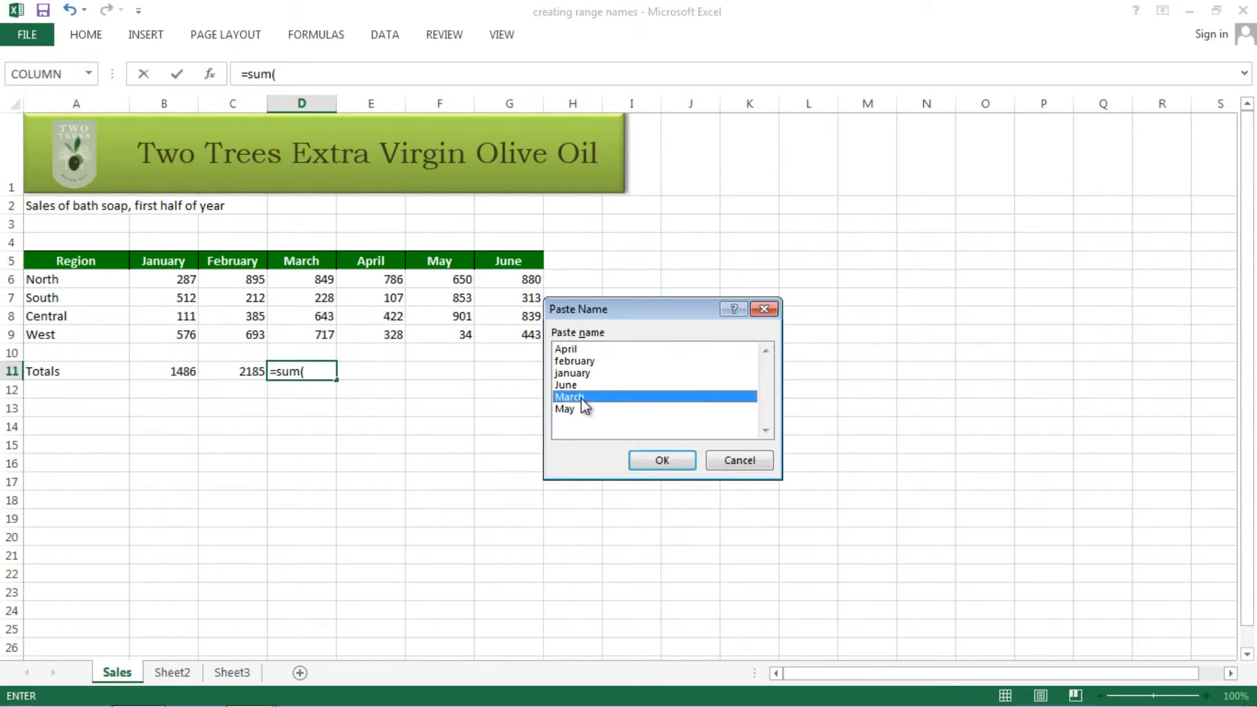
left_click(662, 460)
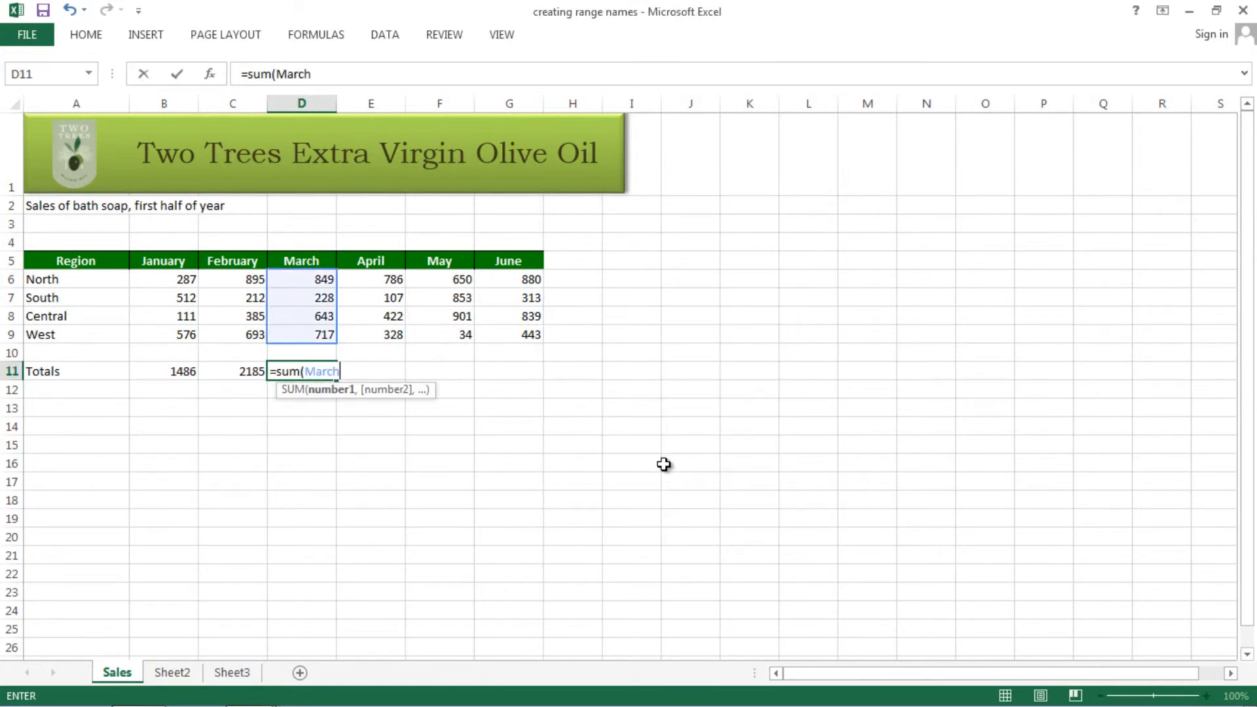
type(")")
key("Return")
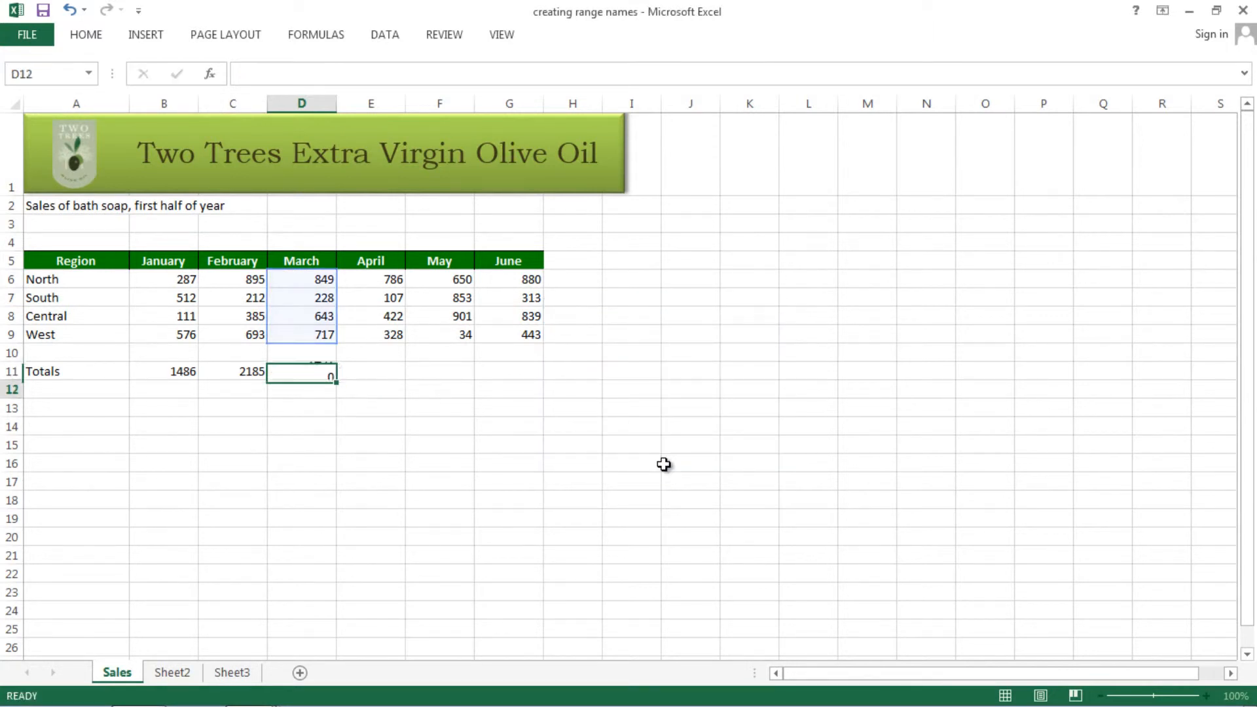
Total the April sales in E11 with a SUM formula, pasting the defined name April as its argument.
key("Up")
key("Right")
type("=")
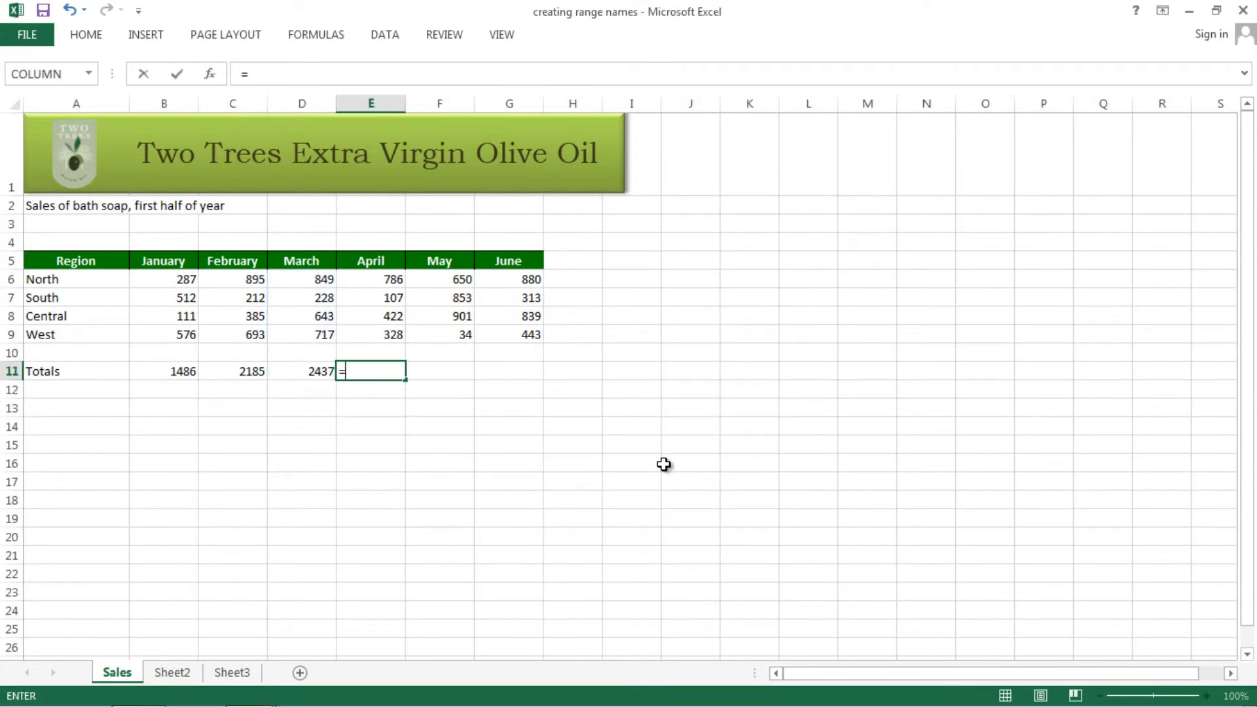
type("sum(")
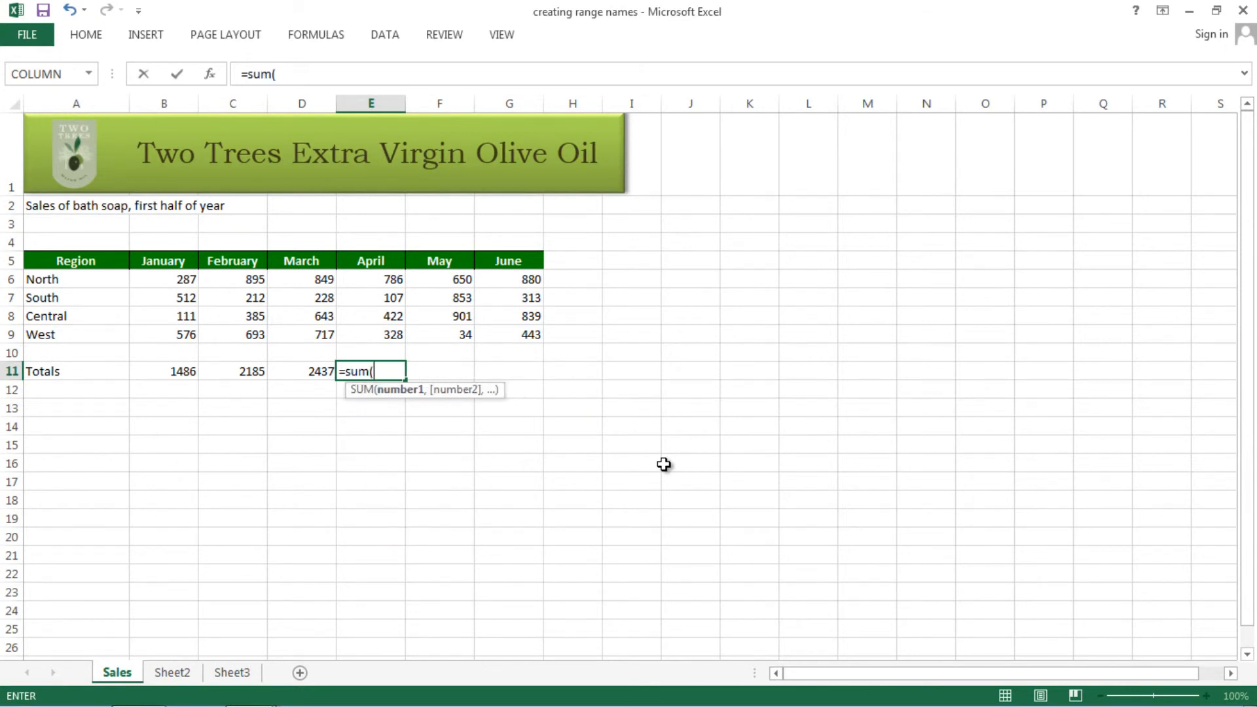
key("F3")
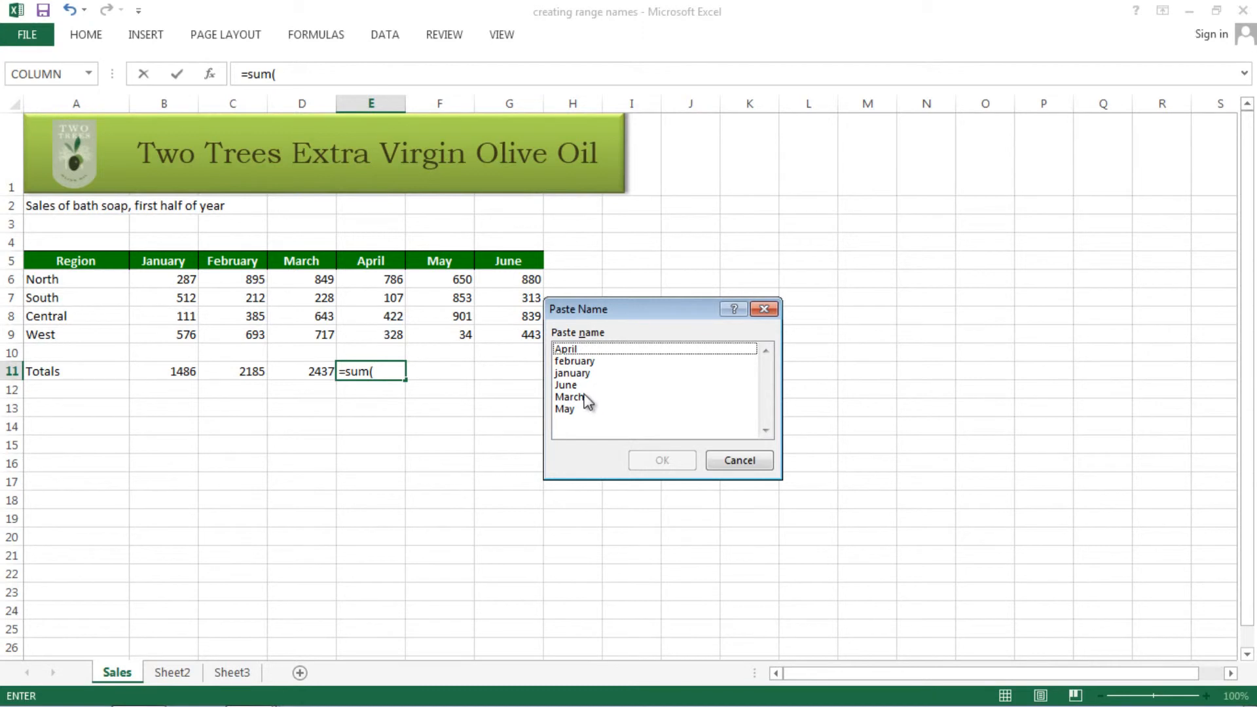
left_click(579, 349)
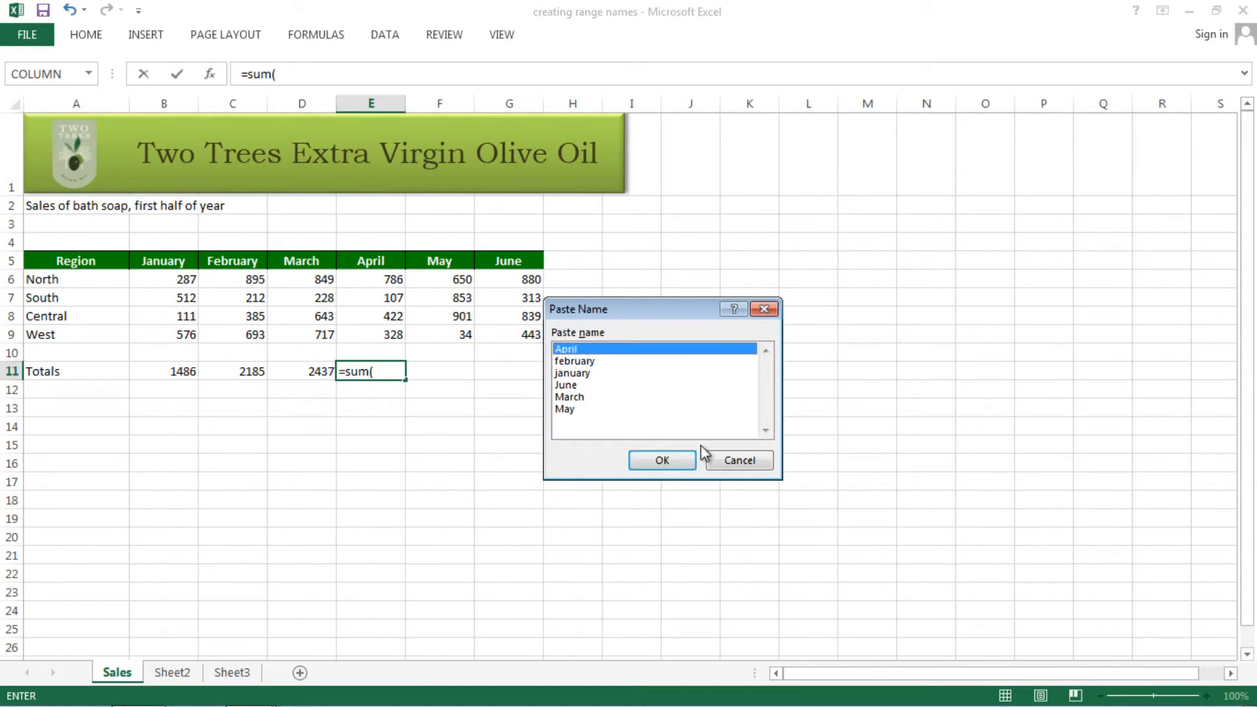
left_click(684, 460)
type(")")
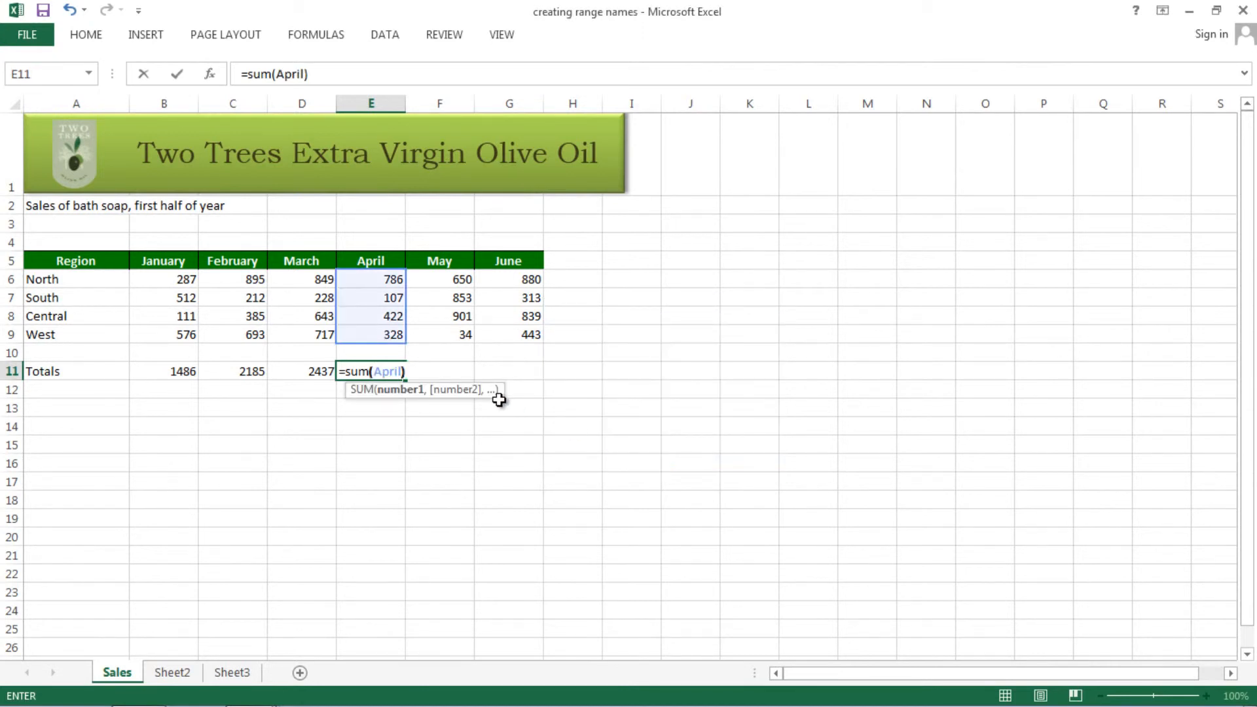
key("ctrl+Return")
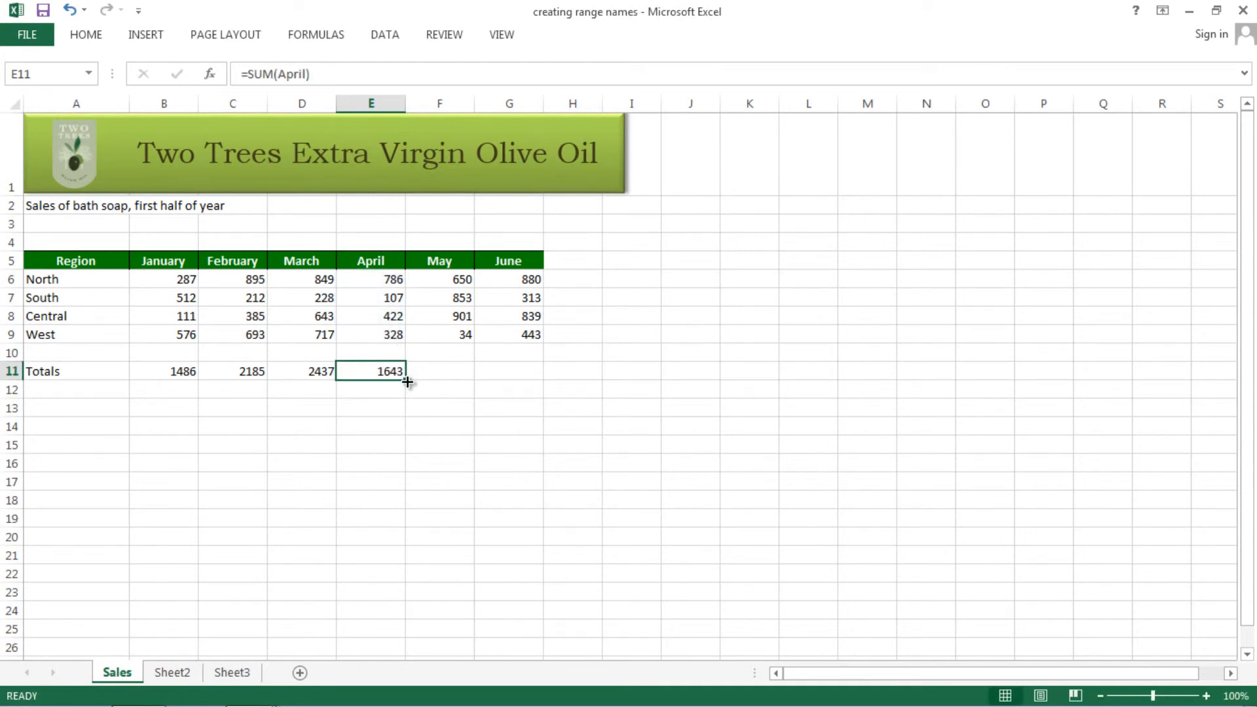
Try to fill the April total formula across to F11 and G11, and clear both copied cells.
left_click_drag(407, 382, 491, 373)
left_click(425, 371)
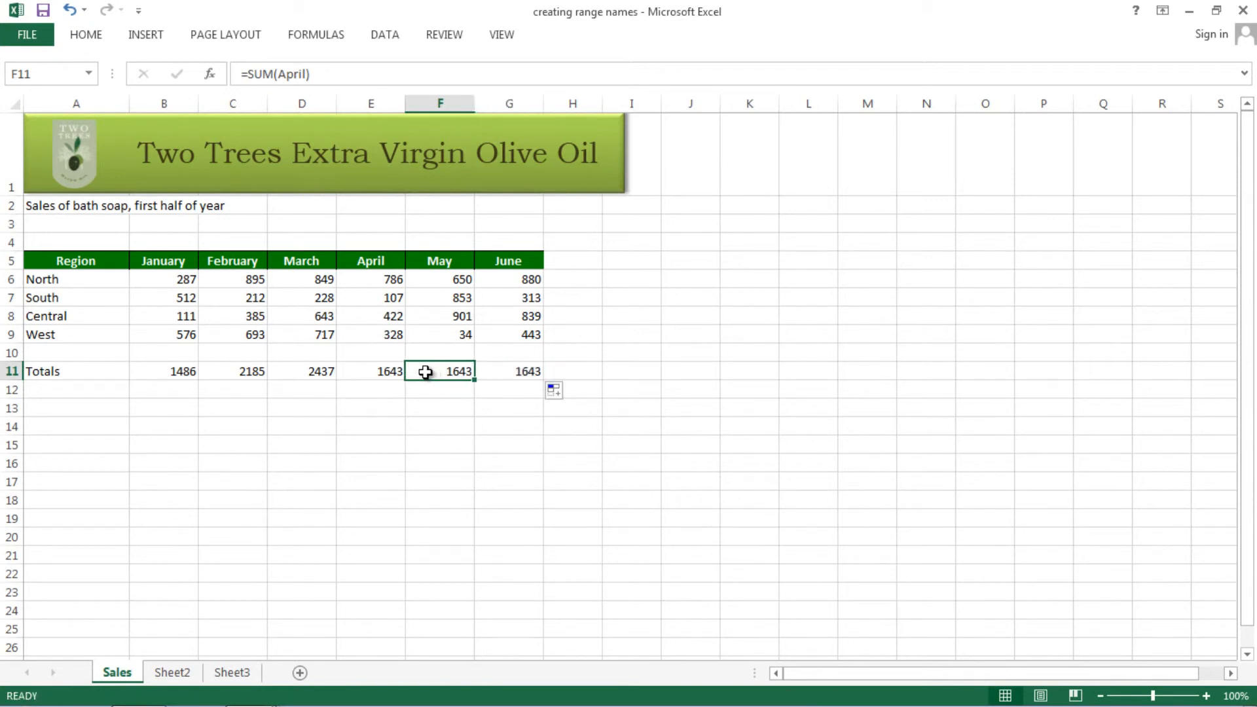
key("Delete")
key("Right")
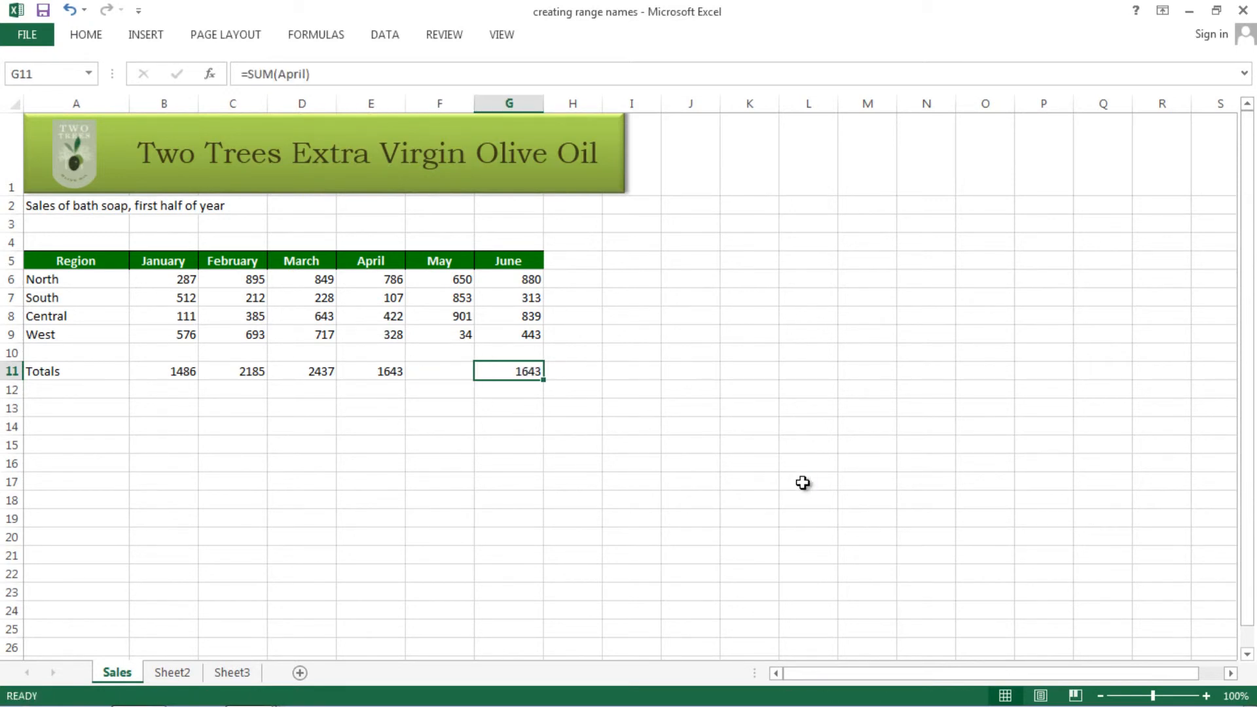
key("Delete")
key("Left")
key("Left")
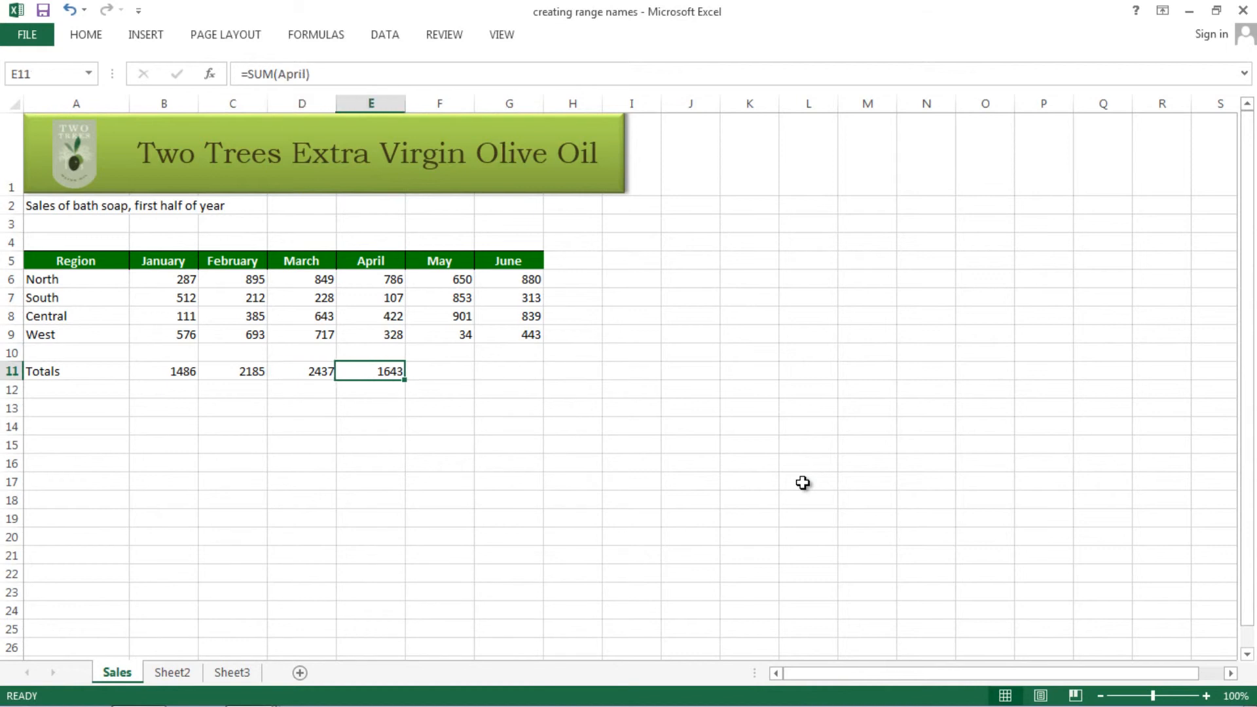
key("Left")
key("Right")
key("Right")
key("Right")
key("Left")
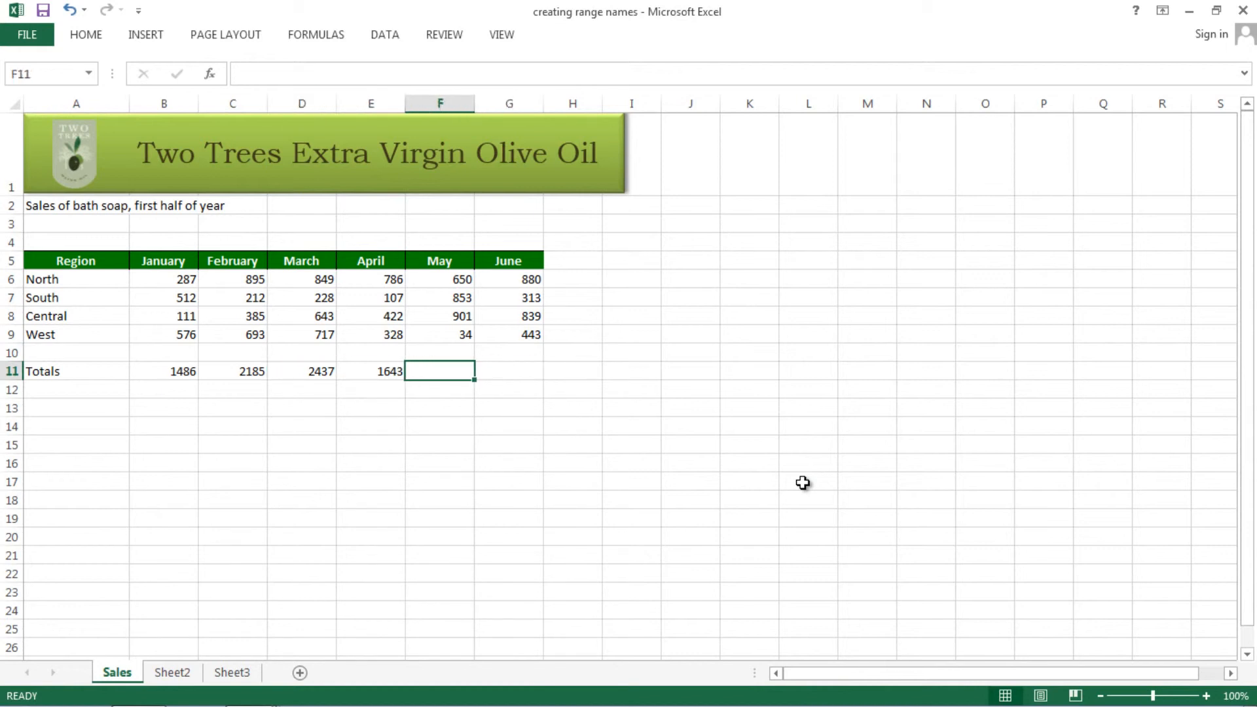
key("Left")
key("Left")
key("Right")
key("Right")
key("Right")
key("Left")
key("Left")
key("Left")
key("Left")
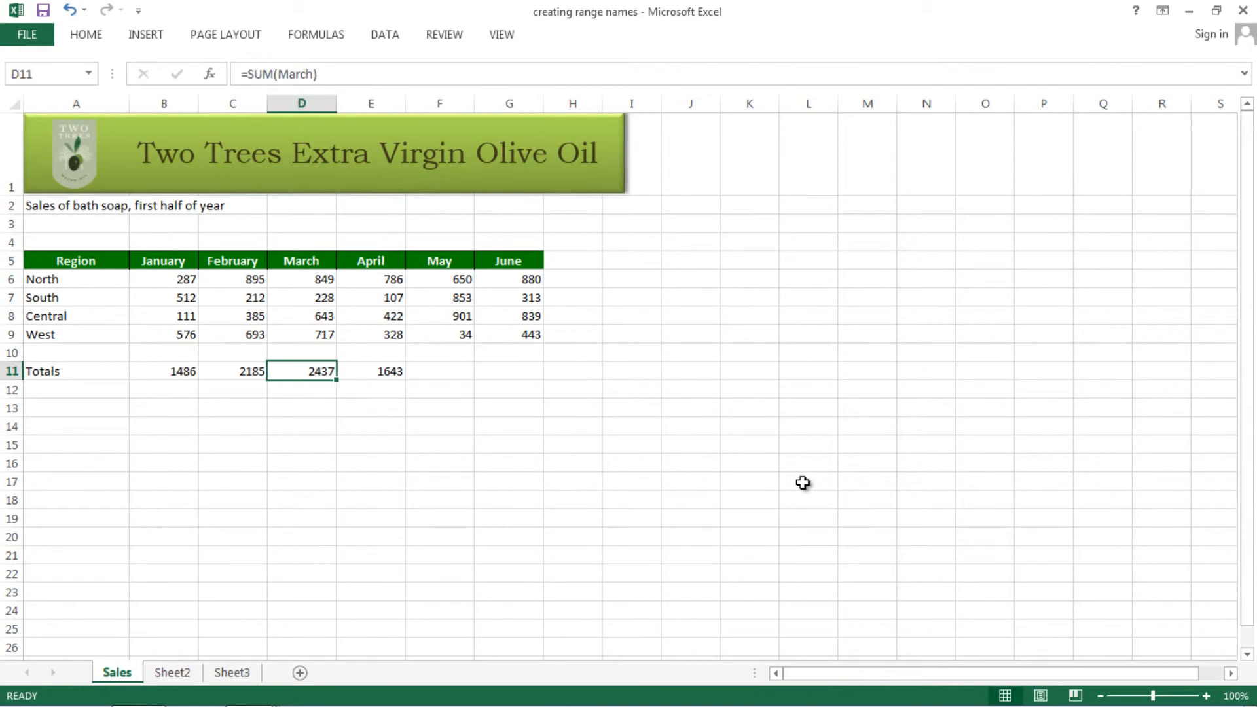
key("Left")
key("Right")
key("Right")
key("Right")
key("Right")
key("Right")
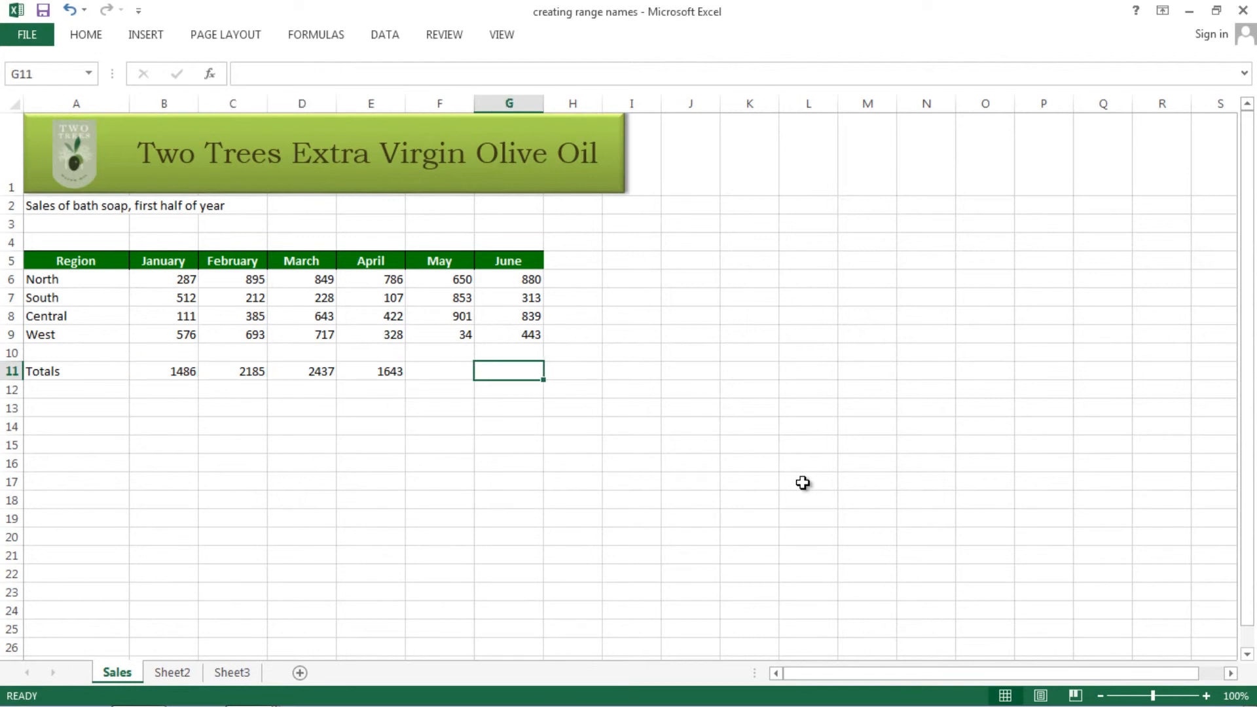
key("Left")
key("Left")
key("Right")
key("Left")
key("Right")
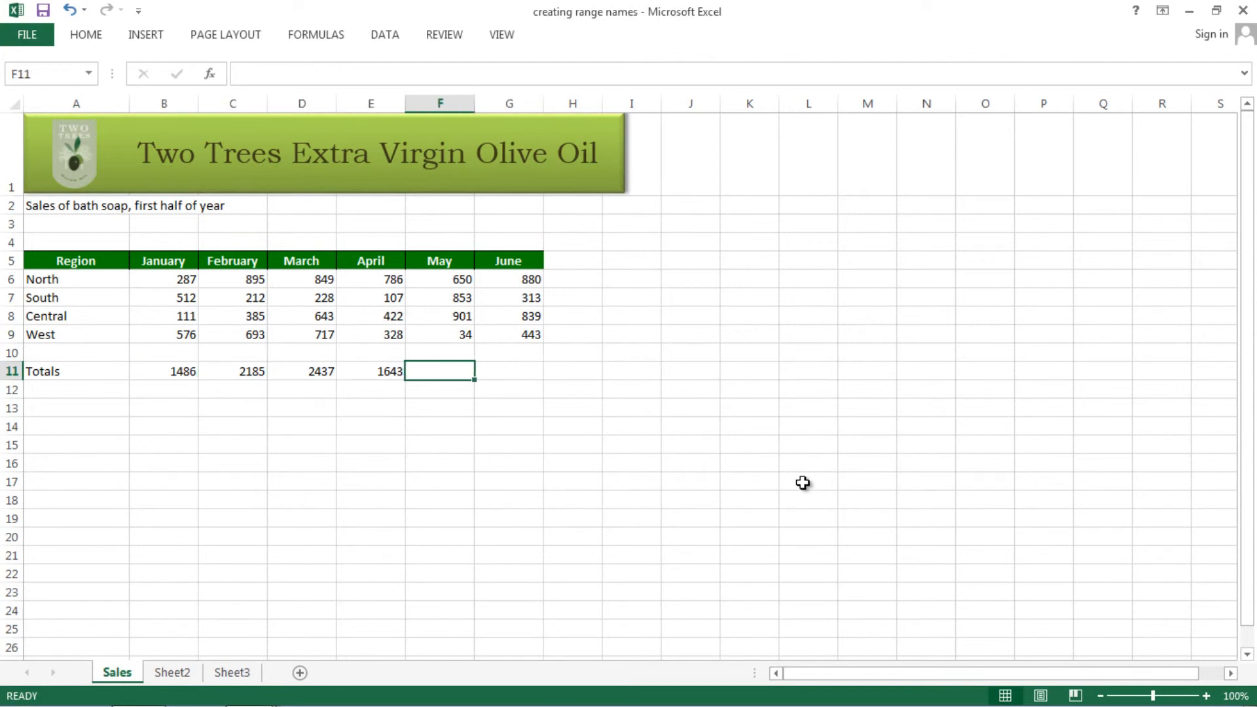
Total the May sales in F11 with a SUM formula, pasting the defined name May as its argument.
left_click(390, 372)
left_click(438, 372)
type("=sum(")
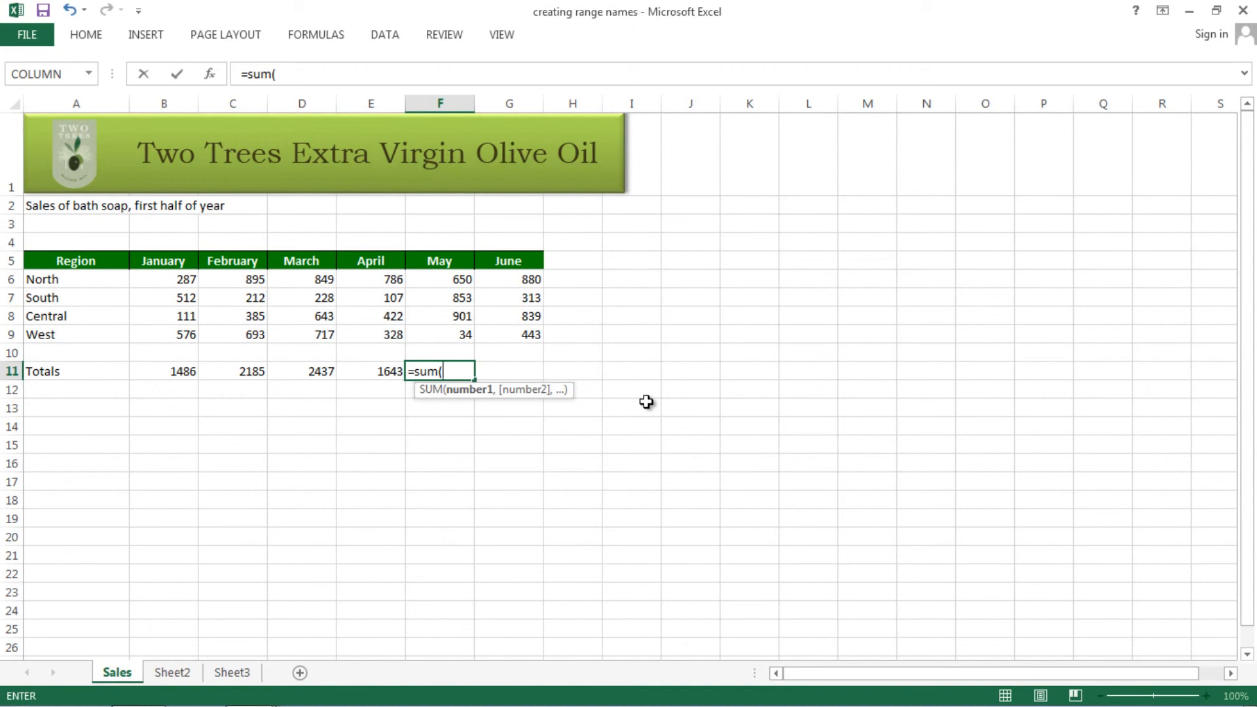
key("F3")
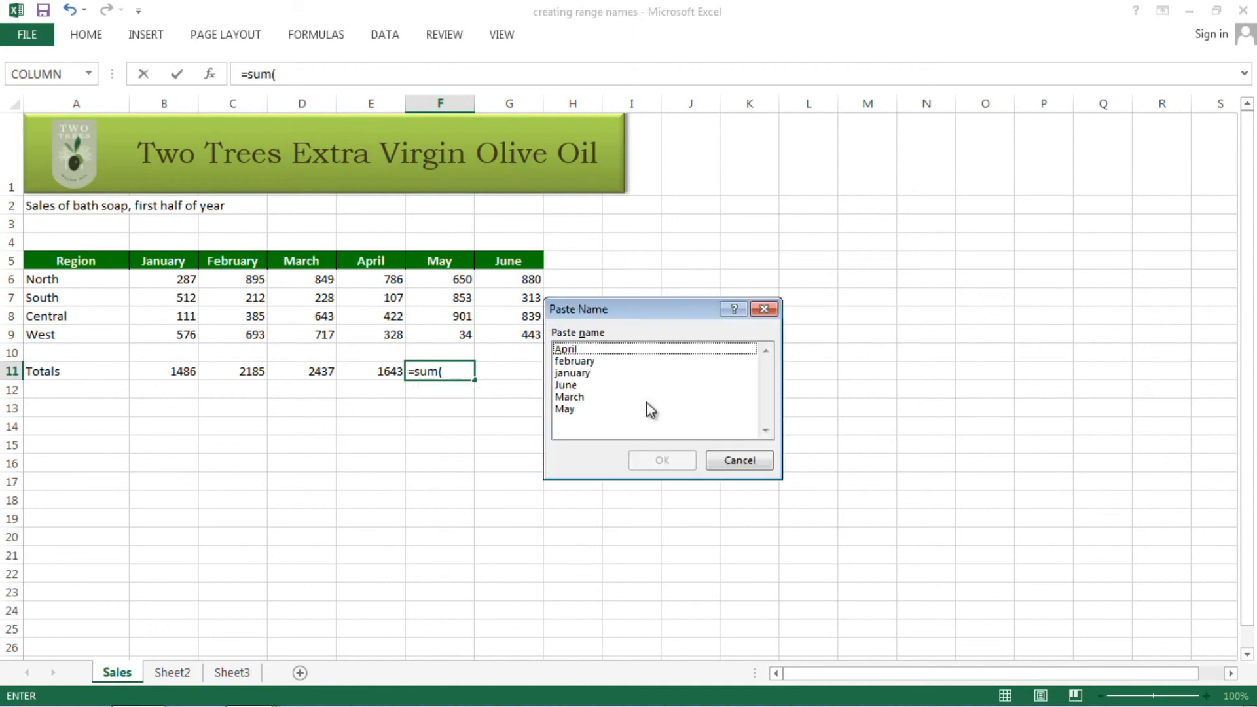
left_click(569, 409)
left_click(658, 460)
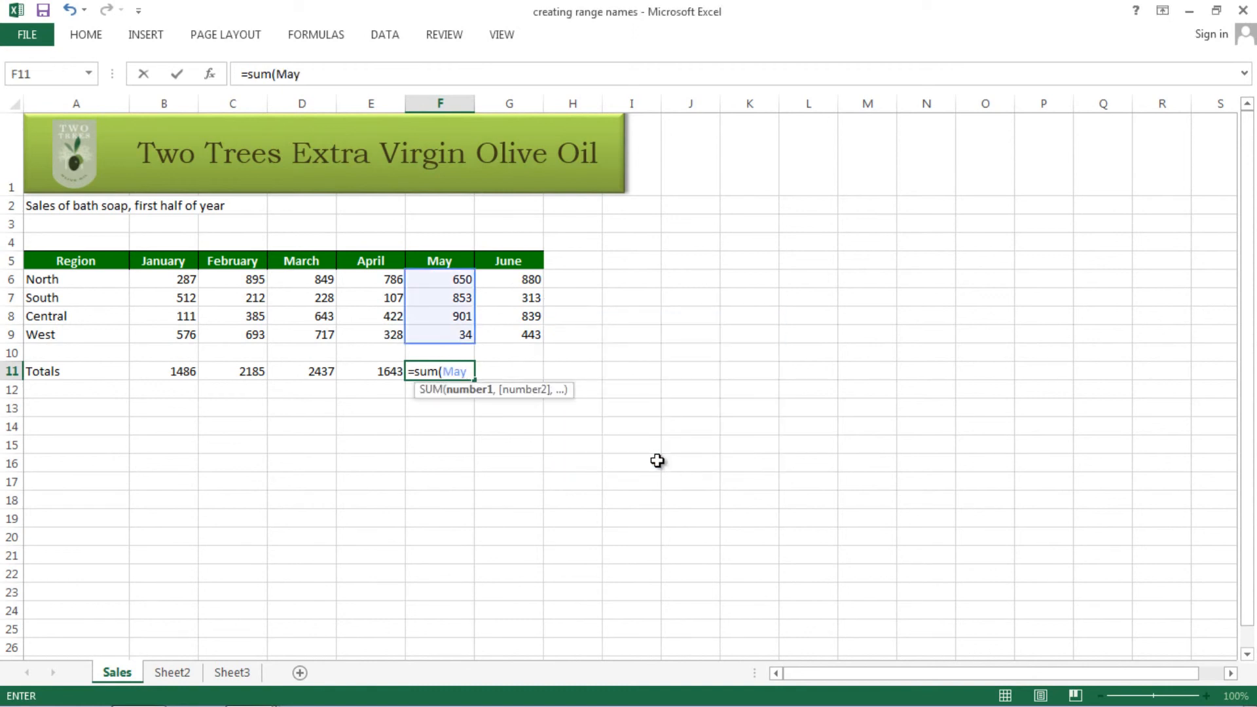
type(")")
key("Return")
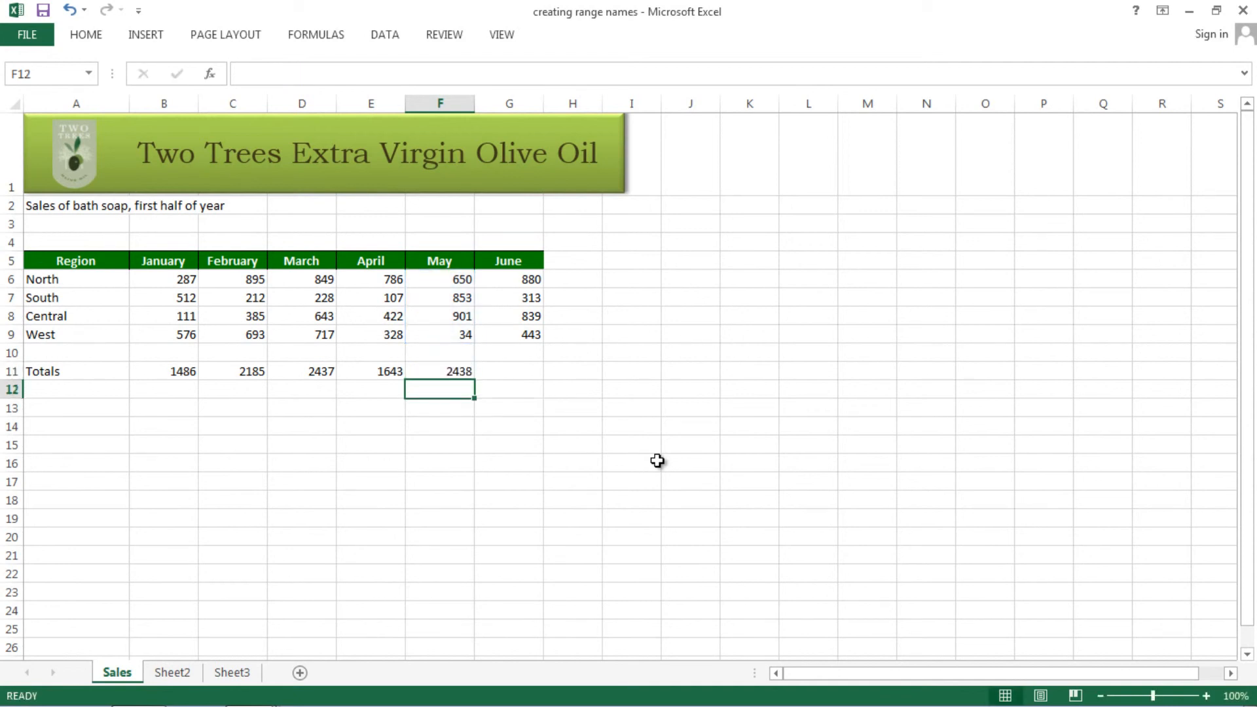
Total the June sales in G11 with a SUM formula, pasting the defined name June as its argument.
key("Up")
key("Right")
type("=s")
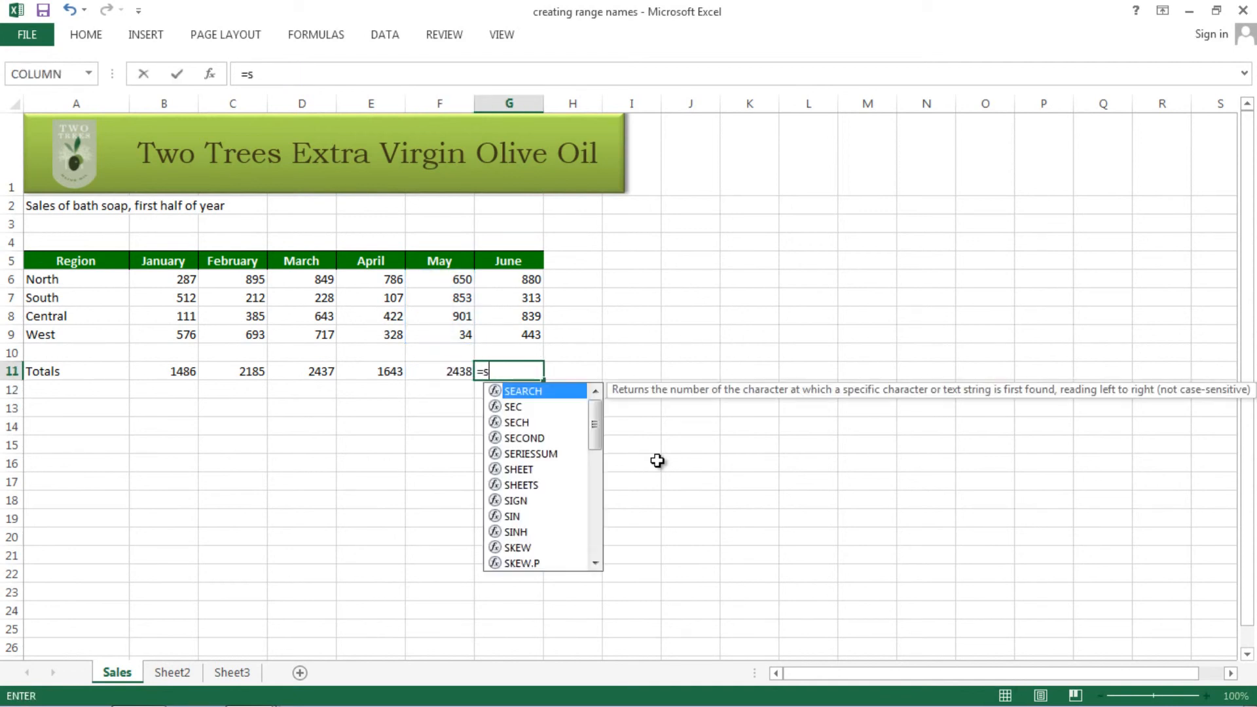
type("um(")
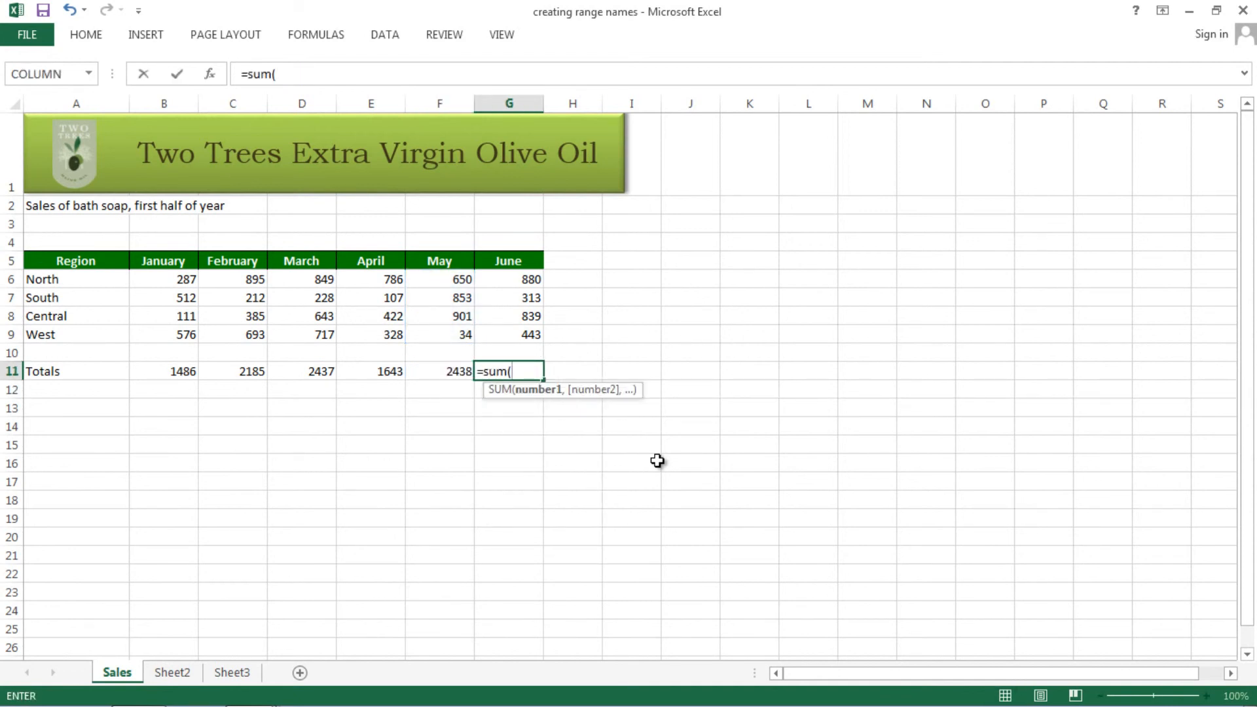
key("F3")
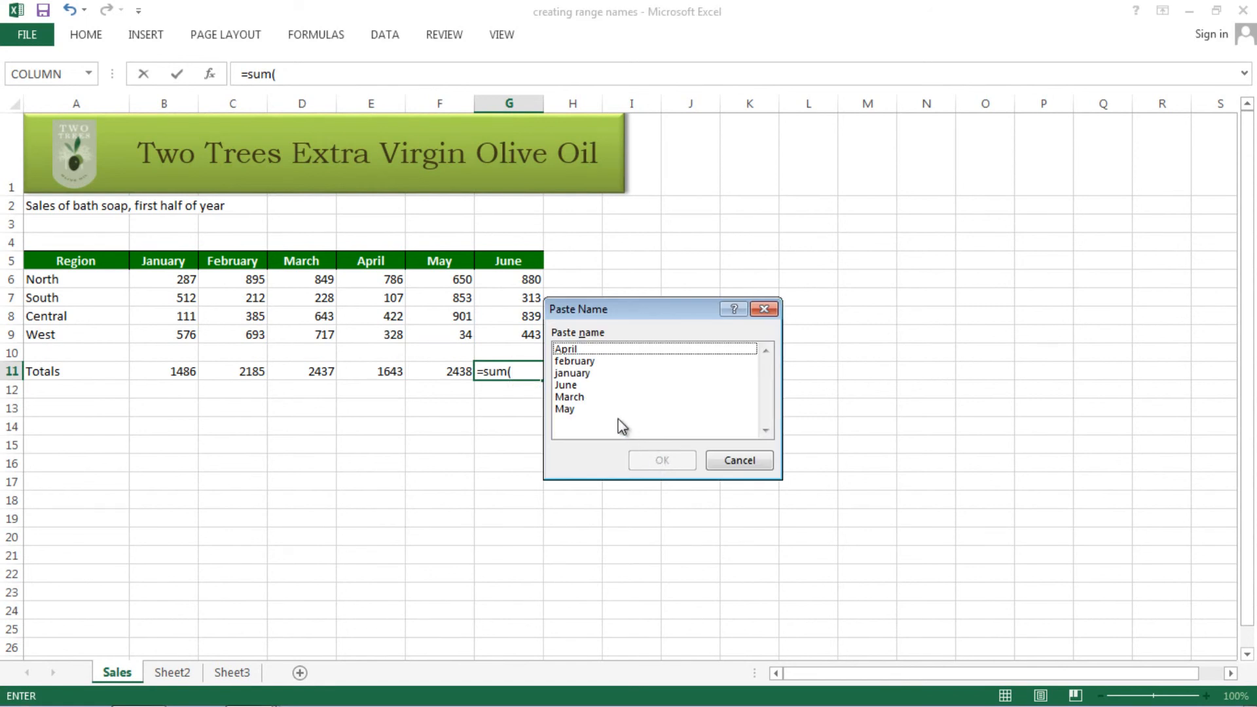
left_click(568, 385)
left_click(657, 459)
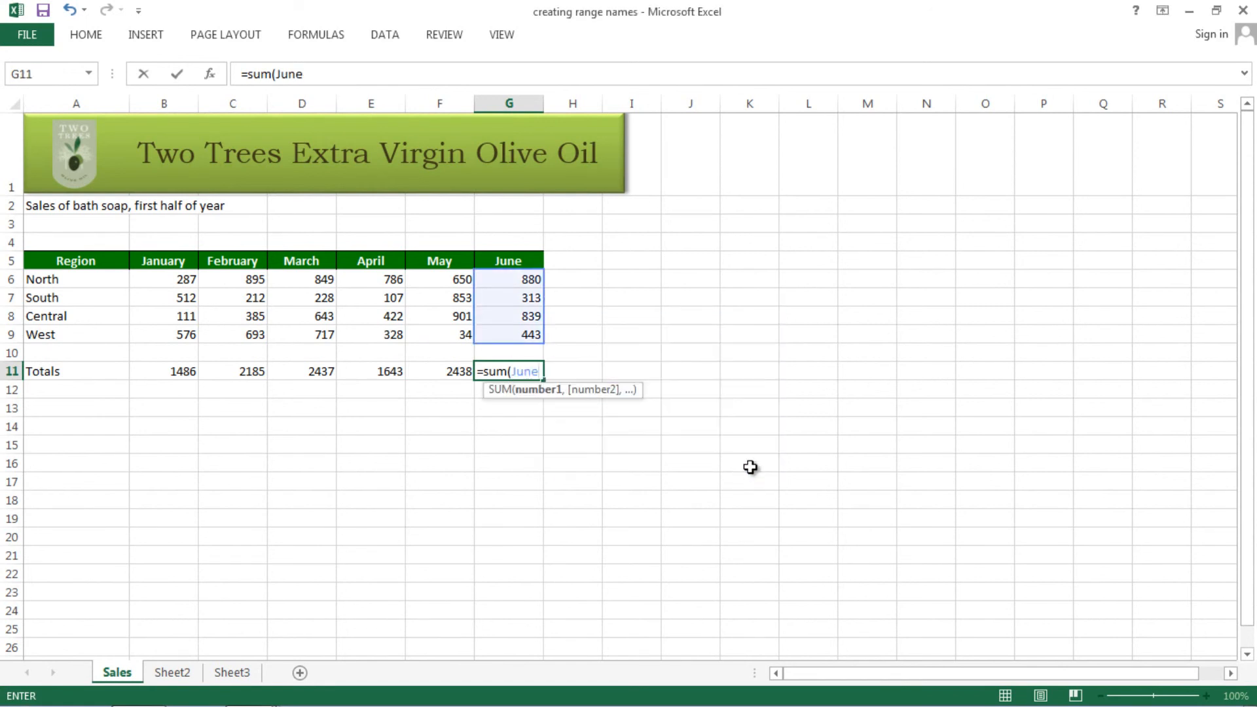
type(")")
key("Return")
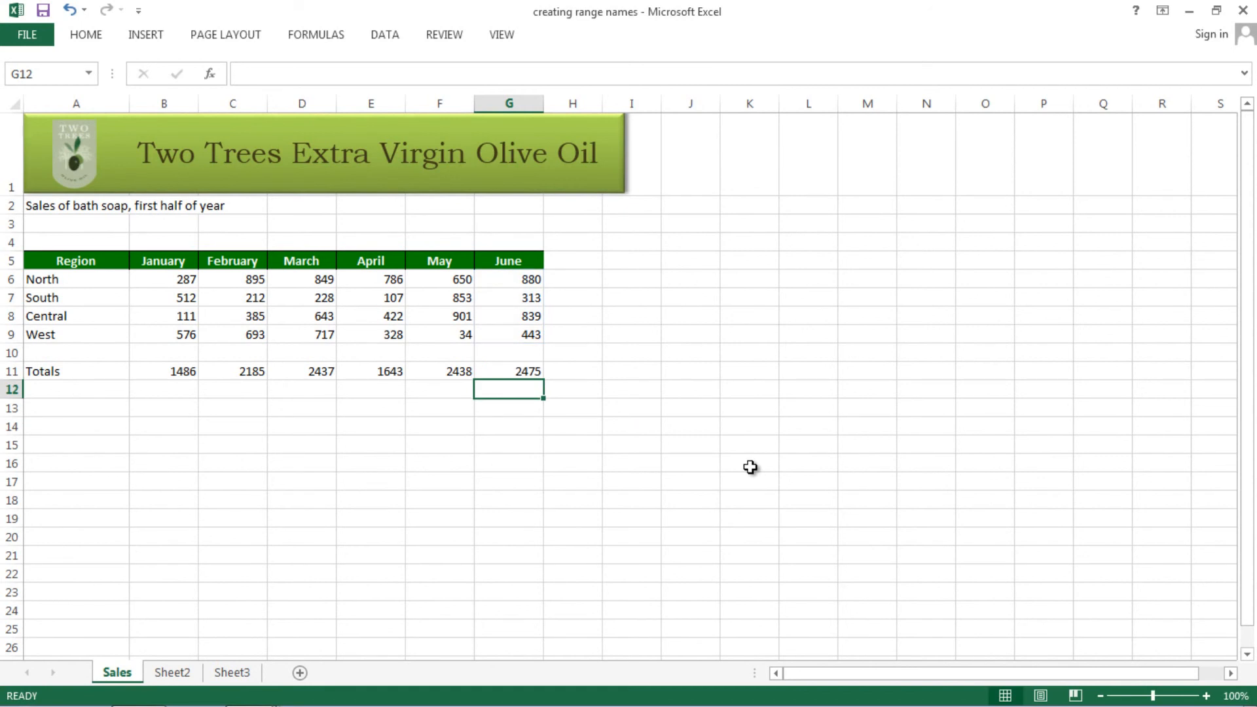
key("Return")
key("Down")
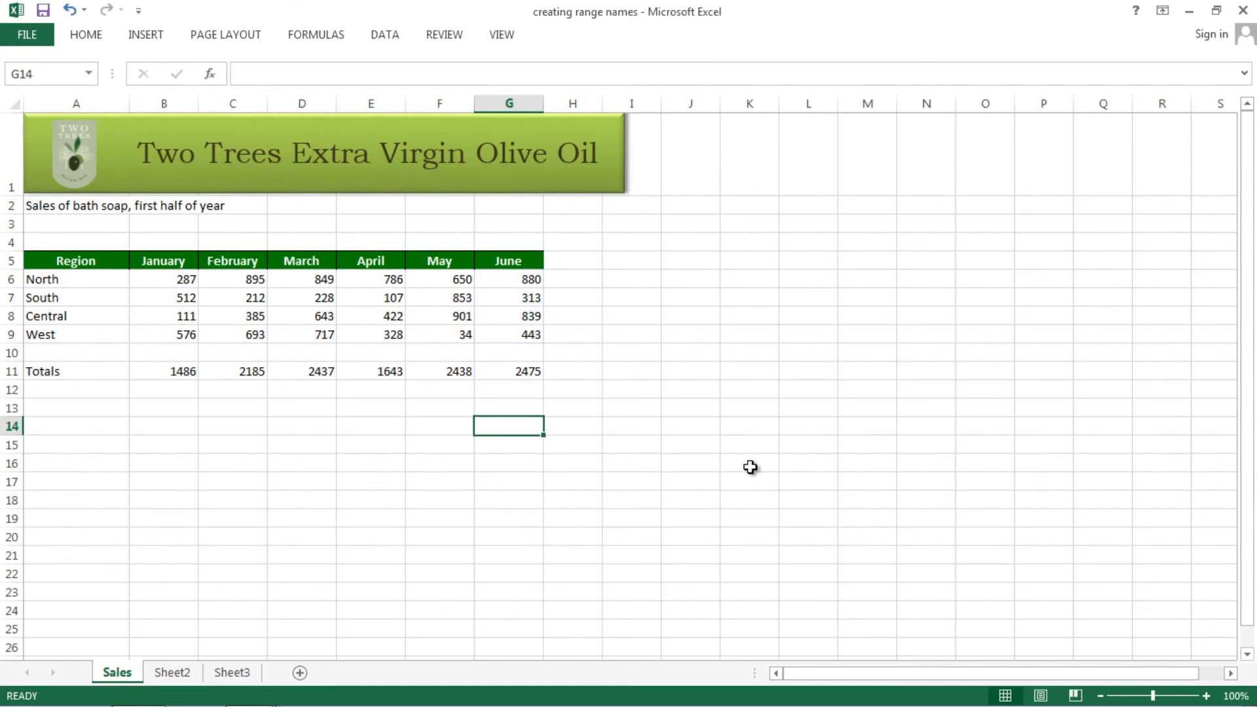
key("Left")
key("Left")
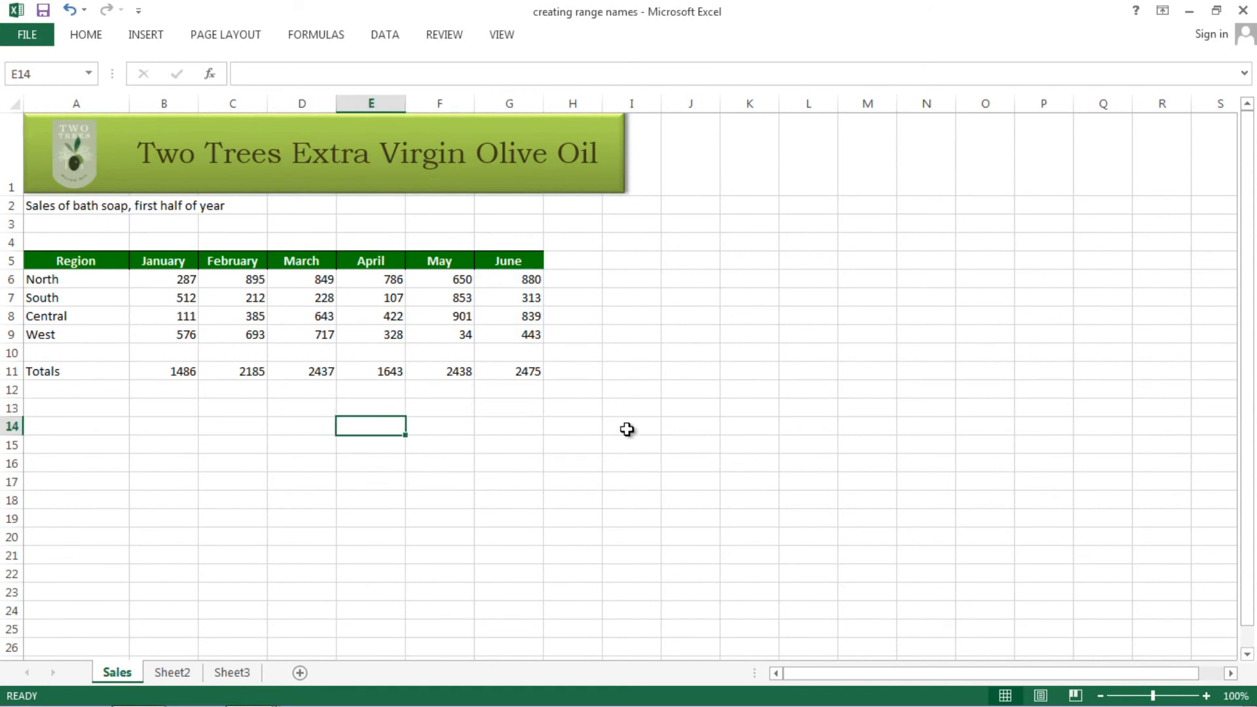